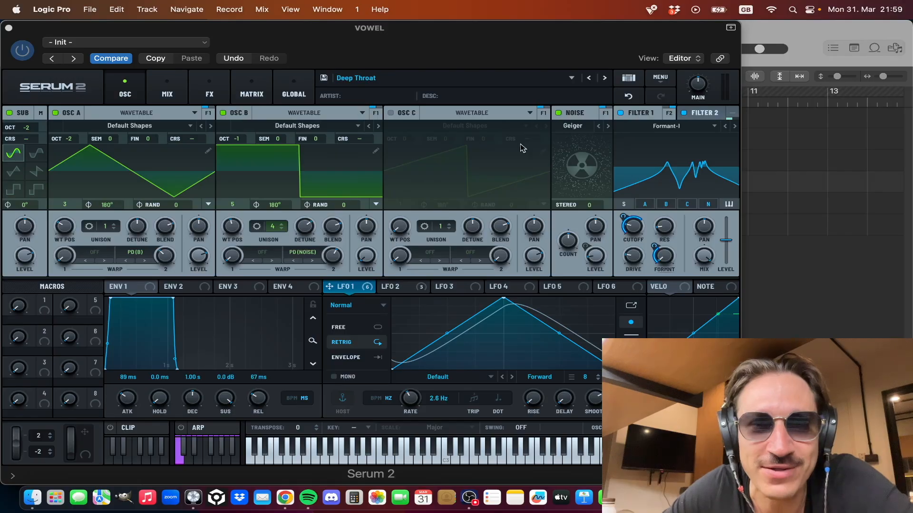
Step: Play the whole loop in the arrangement and solo the VOWEL track to hear it alone
{"action": "left_click", "coordinate": [8, 27]}
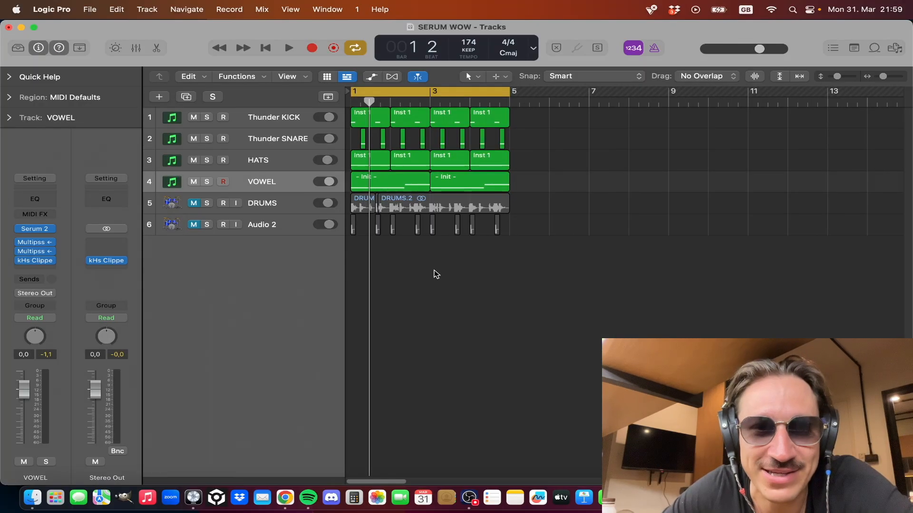
{"action": "key", "text": "space"}
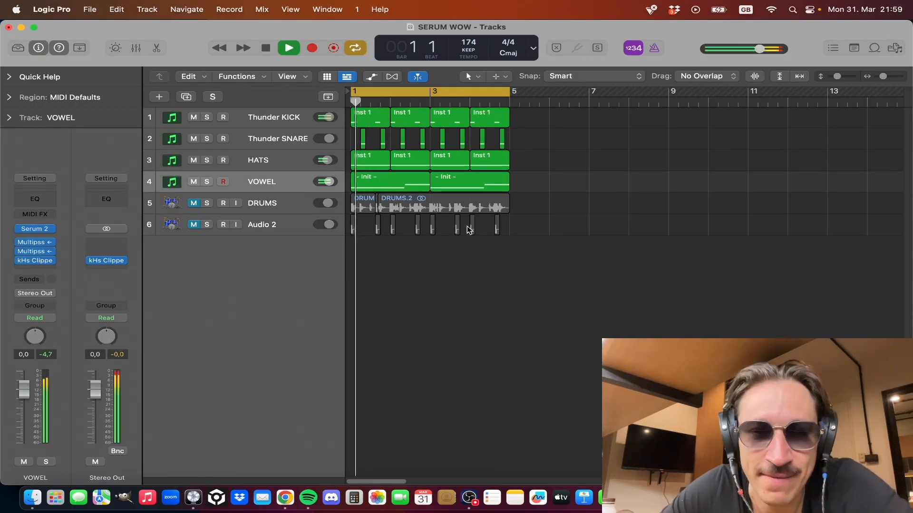
{"action": "left_click", "coordinate": [35, 230]}
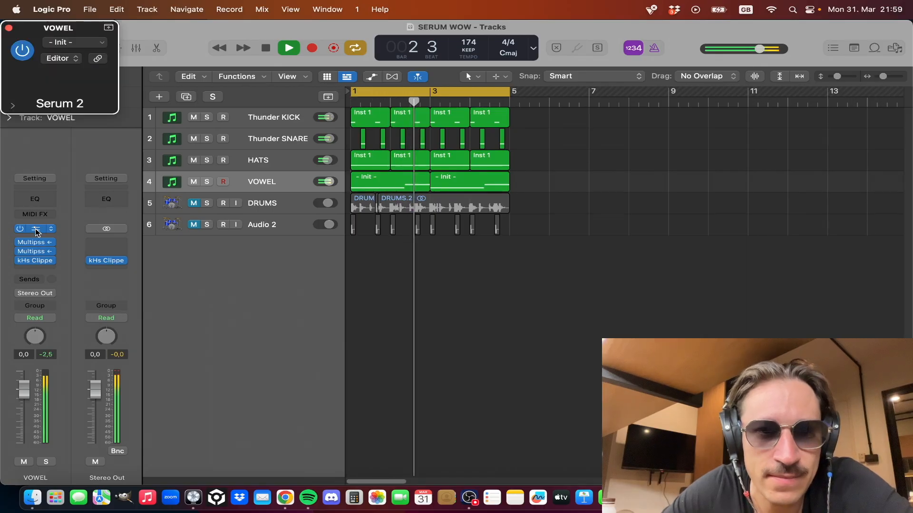
{"action": "left_click", "coordinate": [8, 28]}
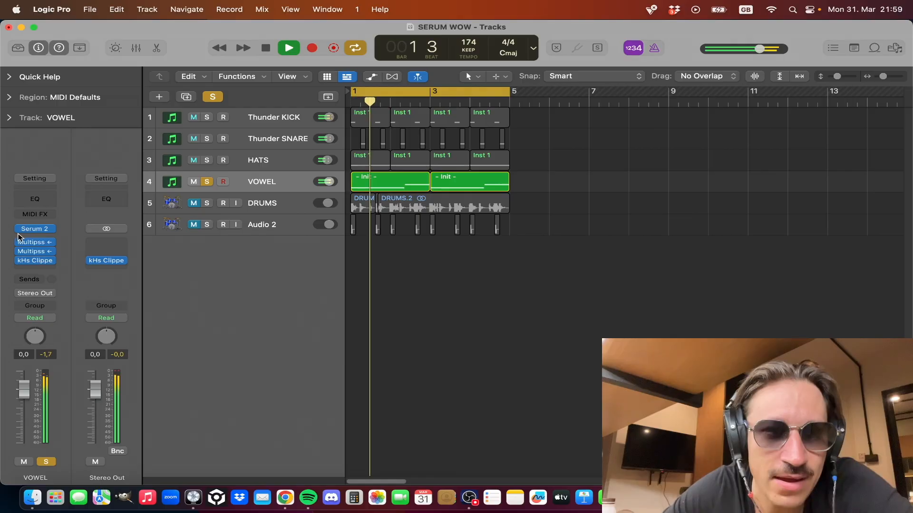
Step: Open the VOWEL track's Serum 2 instrument, view its effects page, and return to the oscillator page
{"action": "left_click", "coordinate": [36, 230]}
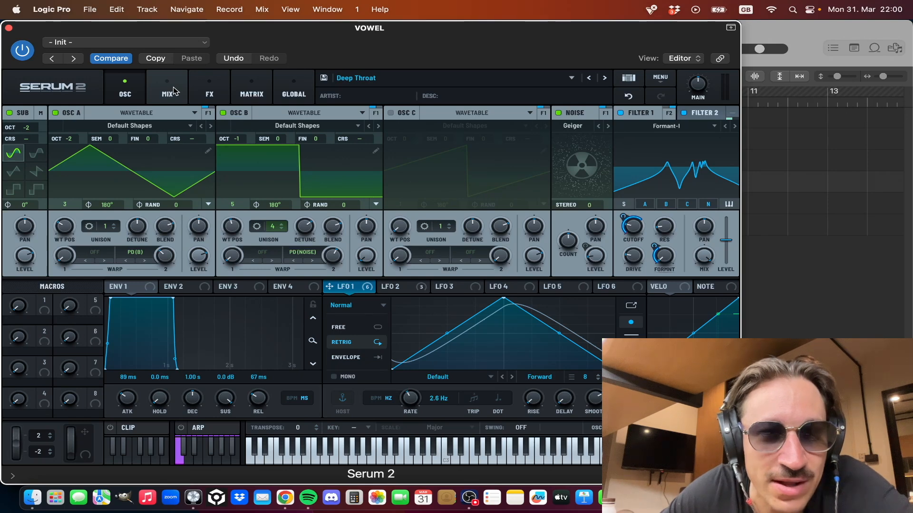
{"action": "left_click", "coordinate": [211, 92]}
{"action": "left_click", "coordinate": [125, 91]}
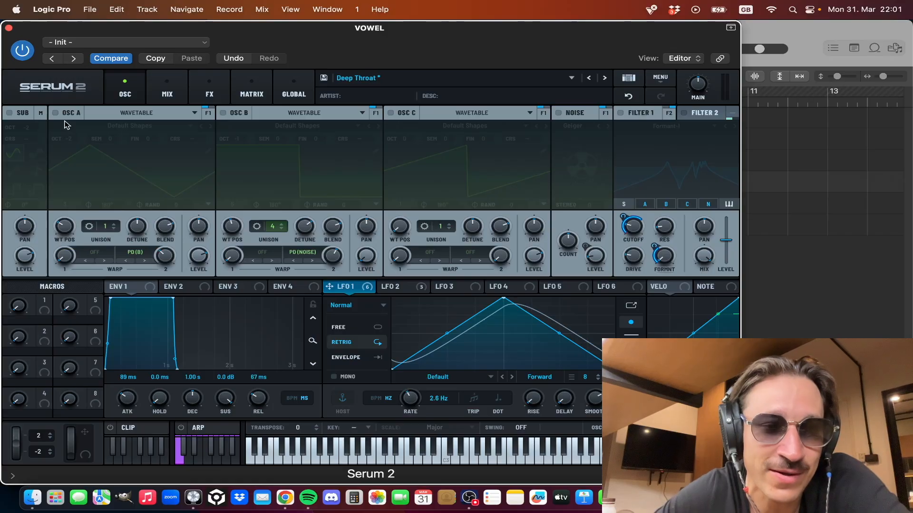
Step: Enable oscillators A and B and set oscillator B's unison to 4 voices
{"action": "left_click", "coordinate": [55, 113]}
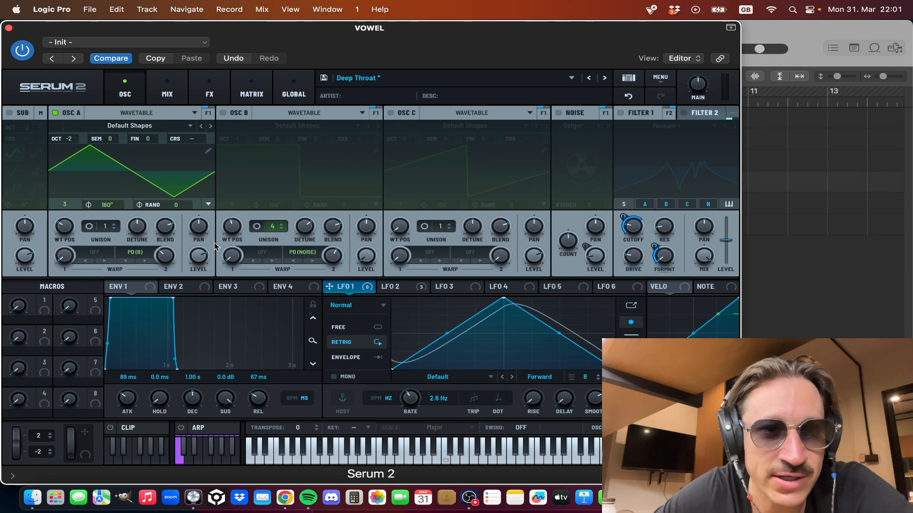
{"action": "left_click", "coordinate": [222, 113]}
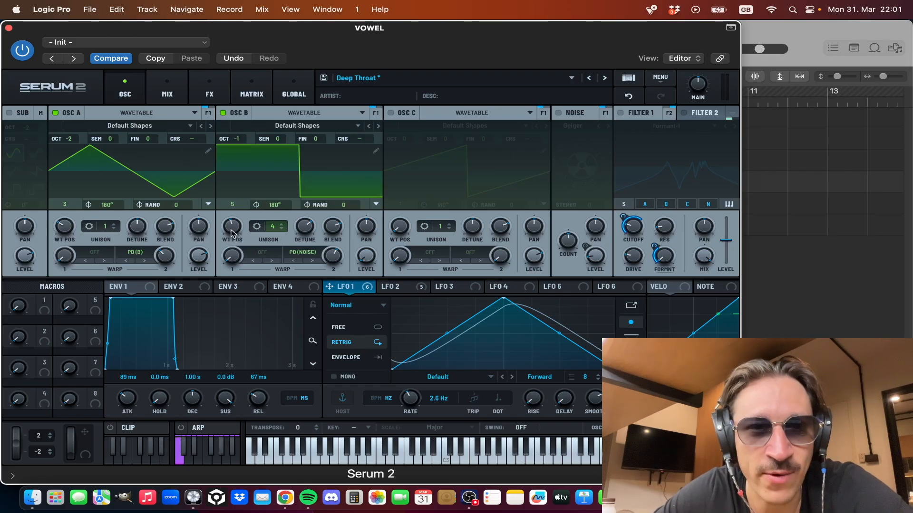
{"action": "left_click", "coordinate": [282, 229]}
{"action": "left_click", "coordinate": [283, 229]}
{"action": "left_click", "coordinate": [282, 229]}
{"action": "left_click", "coordinate": [281, 223]}
{"action": "left_click", "coordinate": [281, 223]}
{"action": "left_click", "coordinate": [282, 224]}
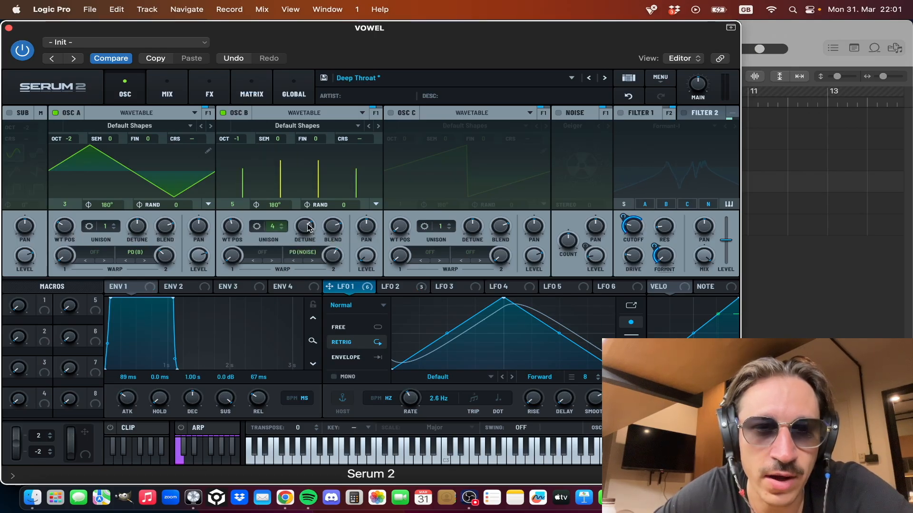
{"action": "mouse_move", "coordinate": [330, 227]}
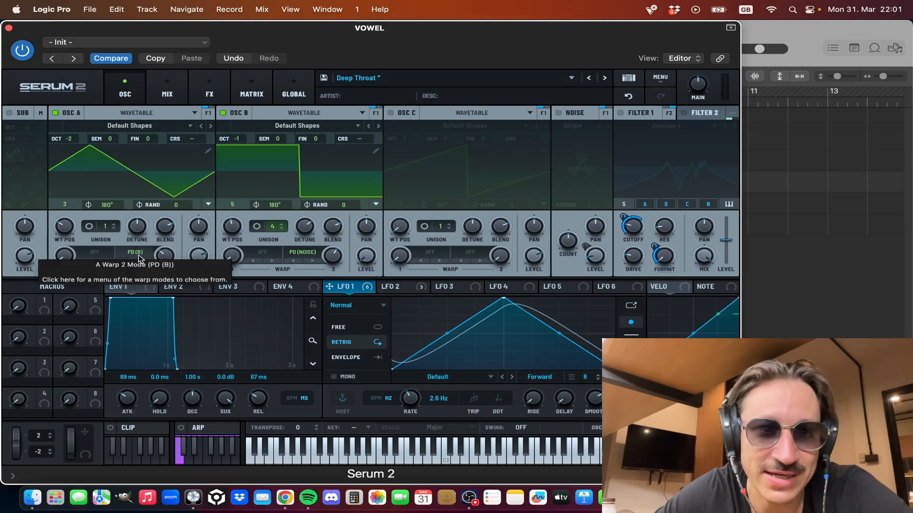
Step: Adjust oscillator A's PD (B) warp amount and set oscillator B's level to 0%
{"action": "mouse_move", "coordinate": [164, 256]}
{"action": "left_mouse_down"}
{"action": "mouse_move", "coordinate": [165, 297]}
{"action": "mouse_move", "coordinate": [166, 261]}
{"action": "left_mouse_up"}
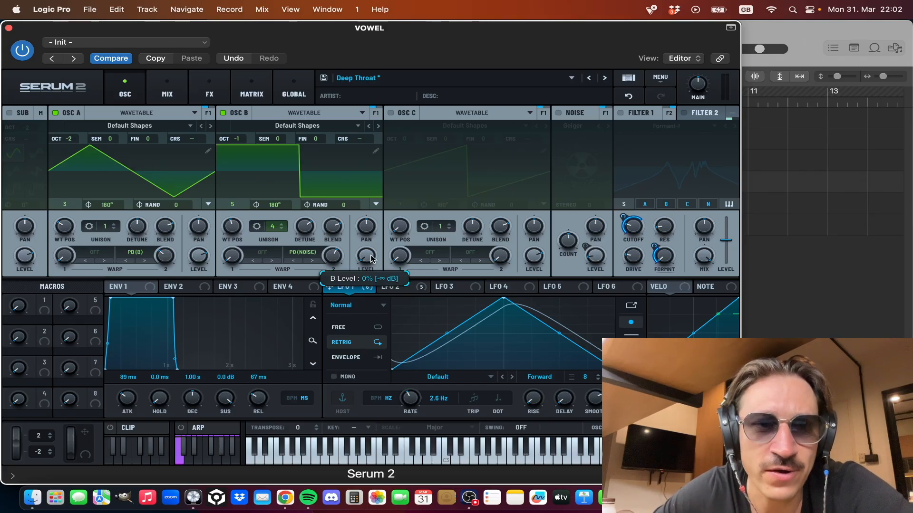
{"action": "left_click_drag", "start_coordinate": [371, 256], "coordinate": [365, 284]}
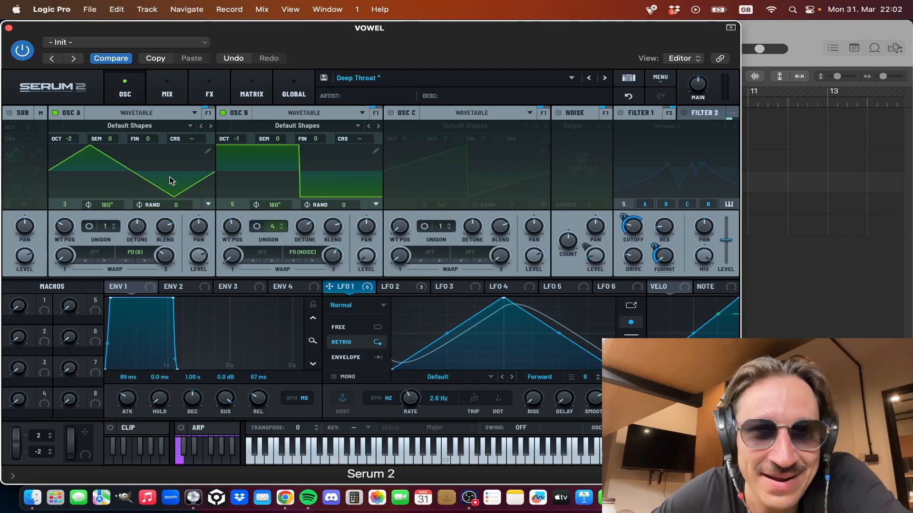
Step: Enable the Geiger noise source and adjust oscillator B's PD (Noise) warp amount
{"action": "left_click", "coordinate": [561, 114]}
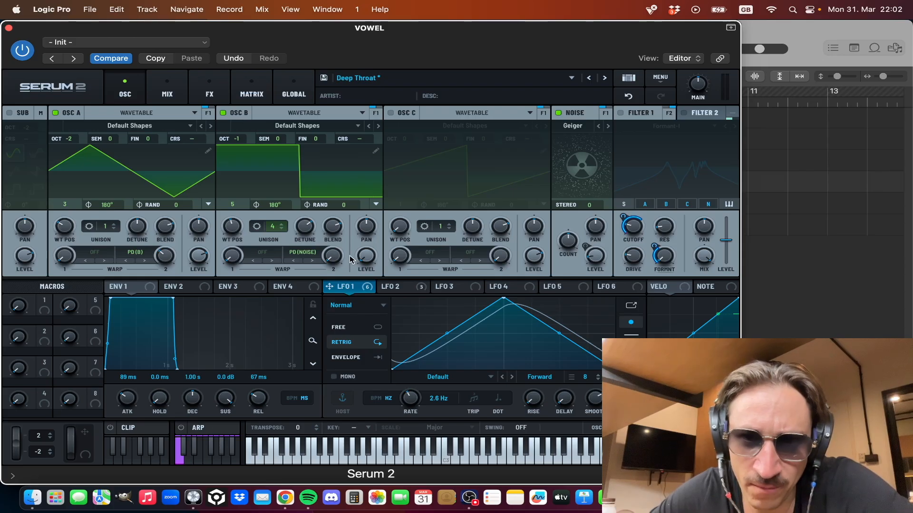
{"action": "left_click_drag", "start_coordinate": [344, 259], "coordinate": [347, 204]}
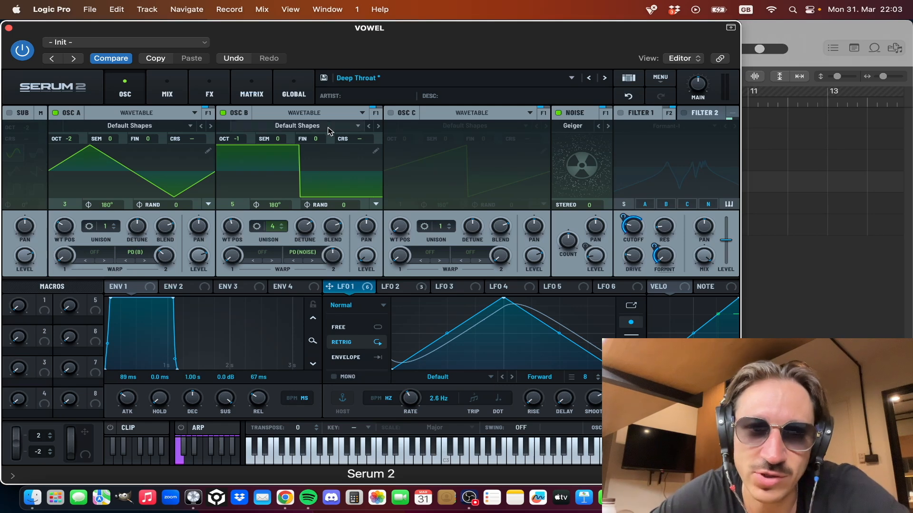
{"action": "left_click_drag", "start_coordinate": [341, 259], "coordinate": [339, 248]}
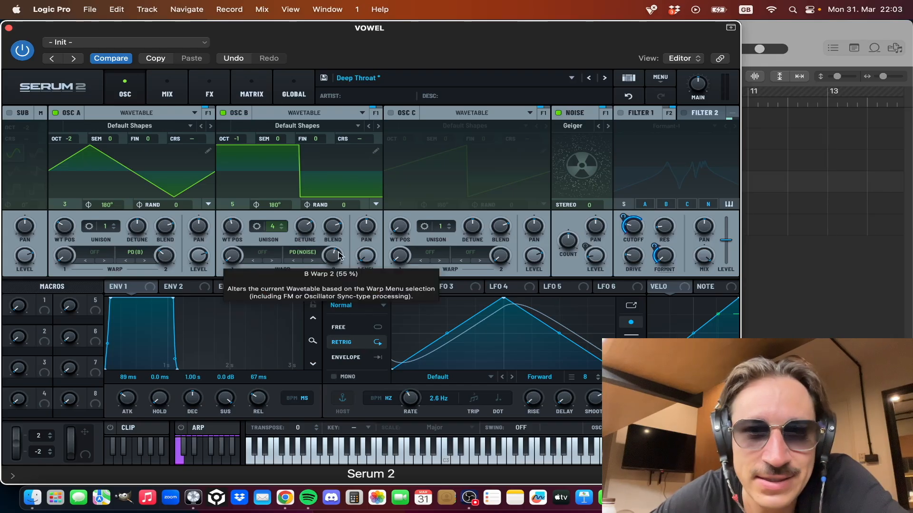
Step: Enable the sub oscillator and turn on Filter 1 with the Formant-I type
{"action": "left_click", "coordinate": [10, 113]}
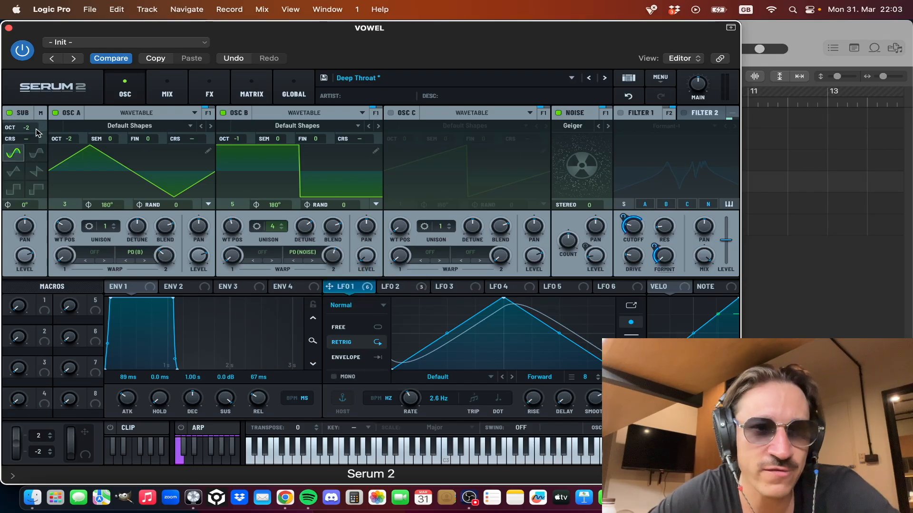
{"action": "mouse_move", "coordinate": [334, 260]}
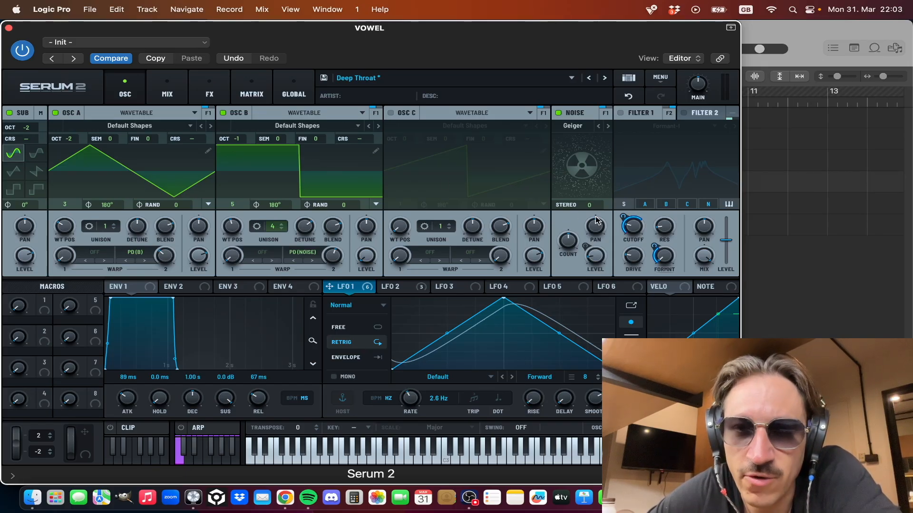
{"action": "left_click", "coordinate": [621, 113]}
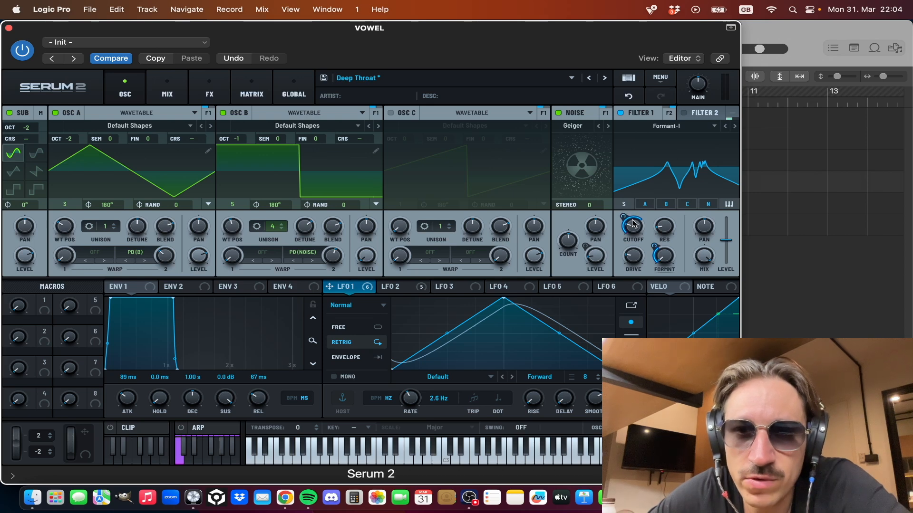
{"action": "mouse_move", "coordinate": [641, 223]}
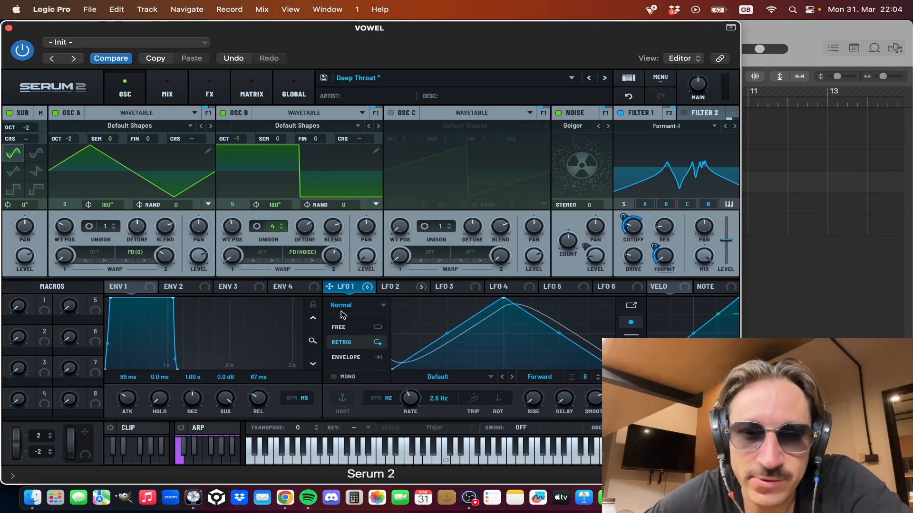
Step: Compare the shape, rate and modulation targets of LFO 1 and LFO 2
{"action": "left_click", "coordinate": [400, 288]}
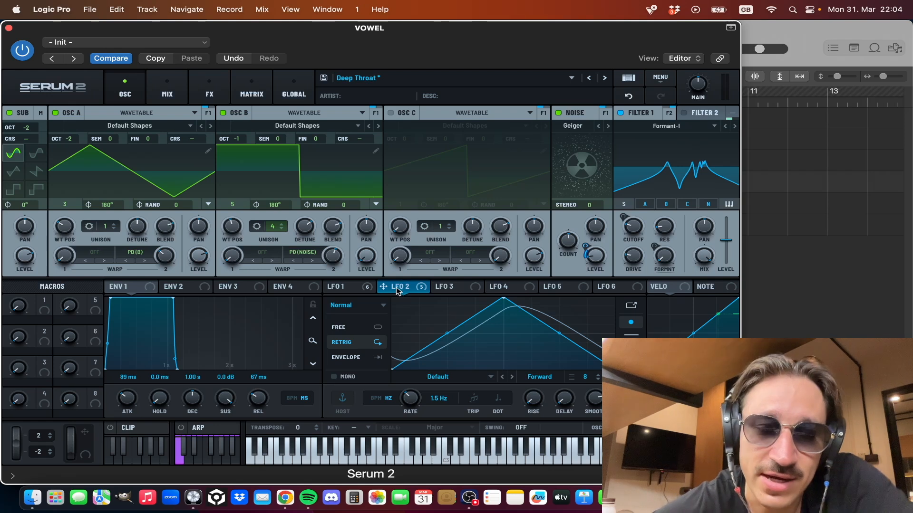
{"action": "left_click", "coordinate": [356, 288]}
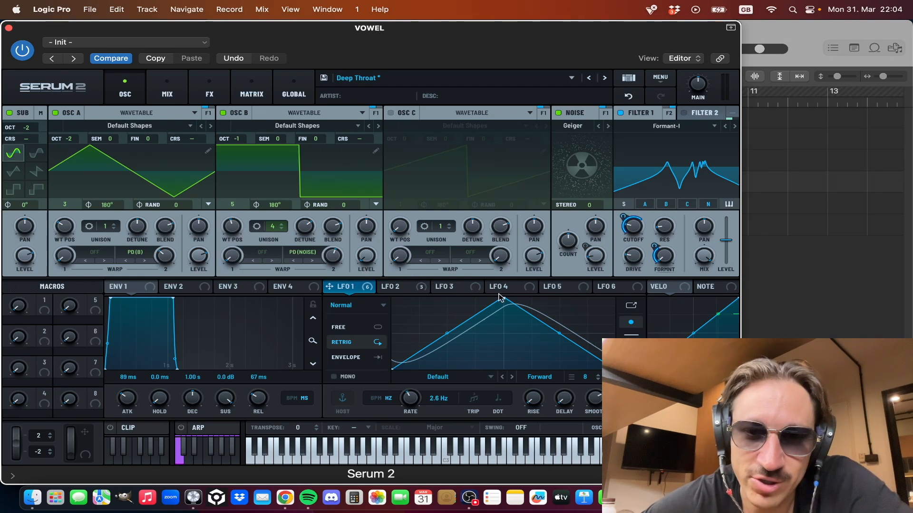
{"action": "left_click", "coordinate": [411, 285]}
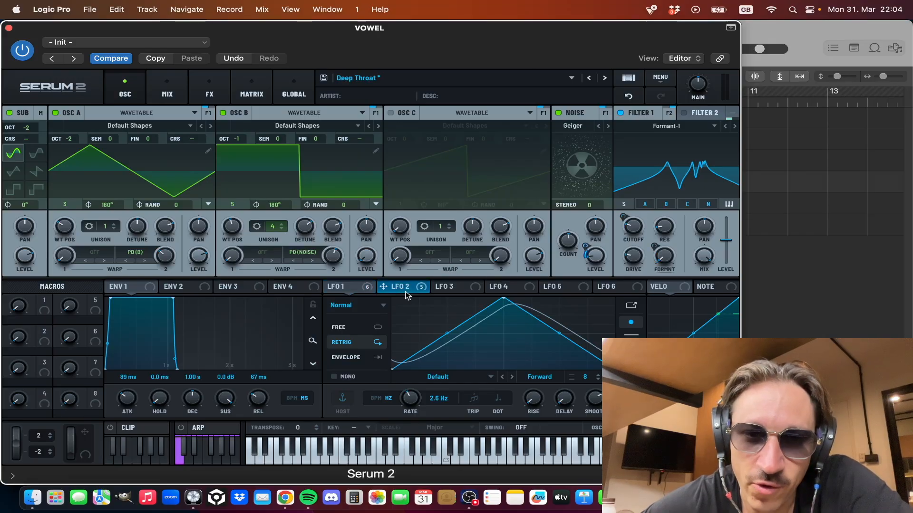
{"action": "left_click", "coordinate": [337, 287]}
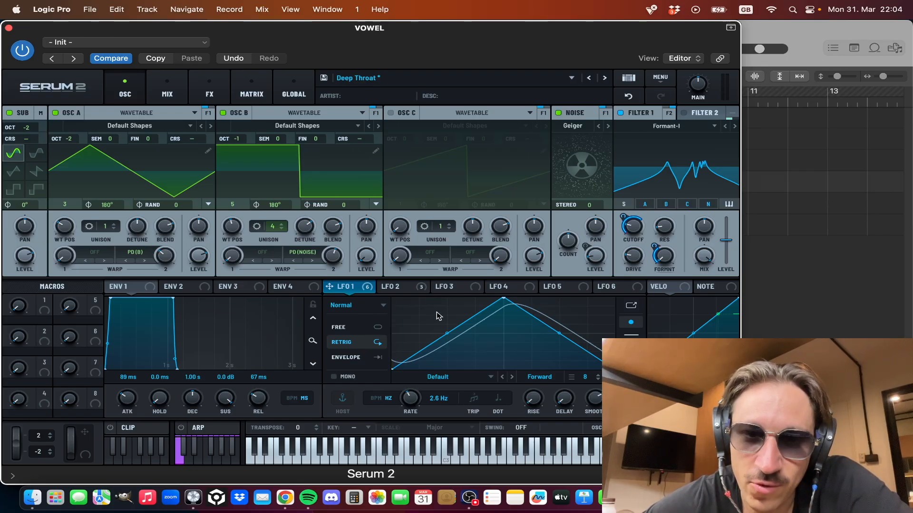
{"action": "left_click", "coordinate": [402, 288]}
{"action": "left_click", "coordinate": [336, 286]}
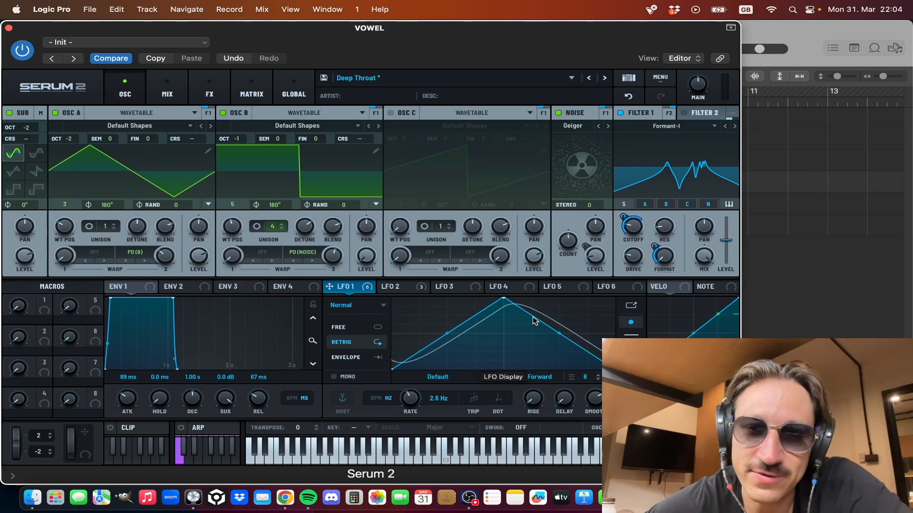
{"action": "left_click", "coordinate": [400, 287]}
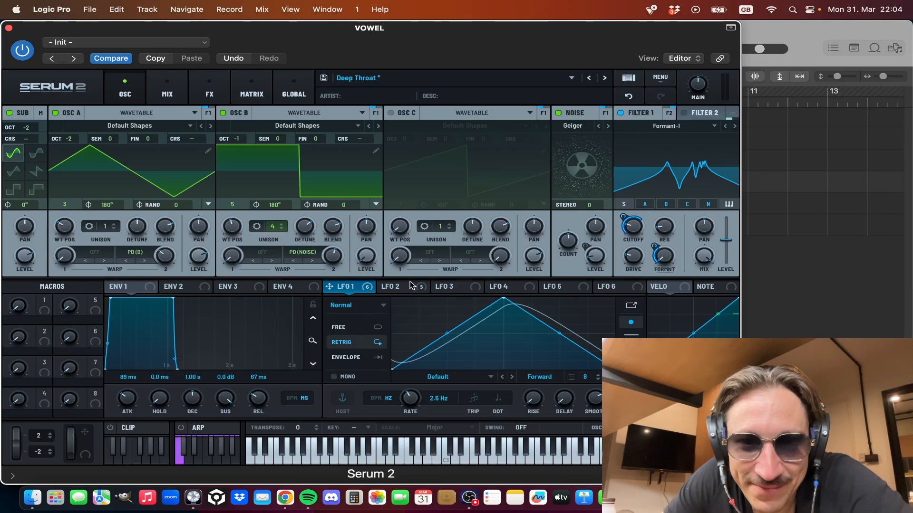
{"action": "left_click", "coordinate": [346, 291]}
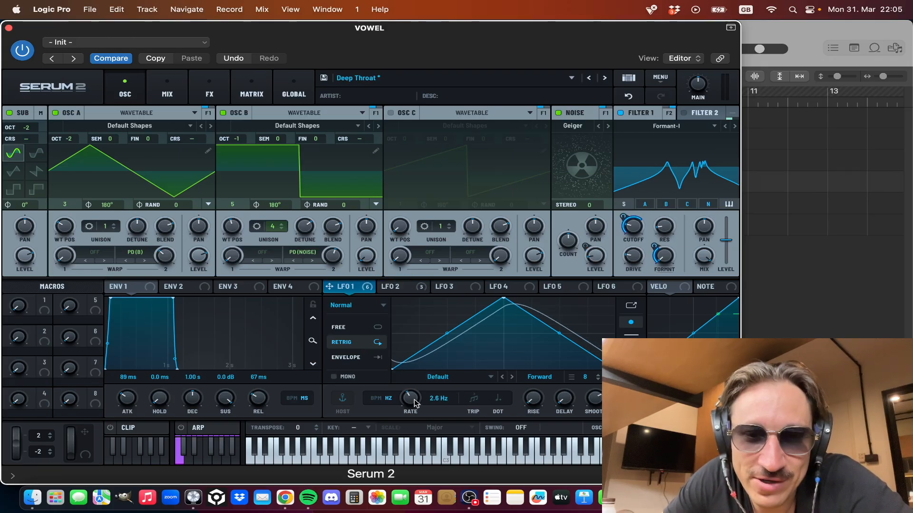
Step: Try LFO 1 at a rate of 3.7 Hz and a different LFO 2 rate, undoing each change
{"action": "mouse_move", "coordinate": [418, 403]}
{"action": "left_mouse_down"}
{"action": "mouse_move", "coordinate": [420, 376]}
{"action": "mouse_move", "coordinate": [413, 395]}
{"action": "left_mouse_up"}
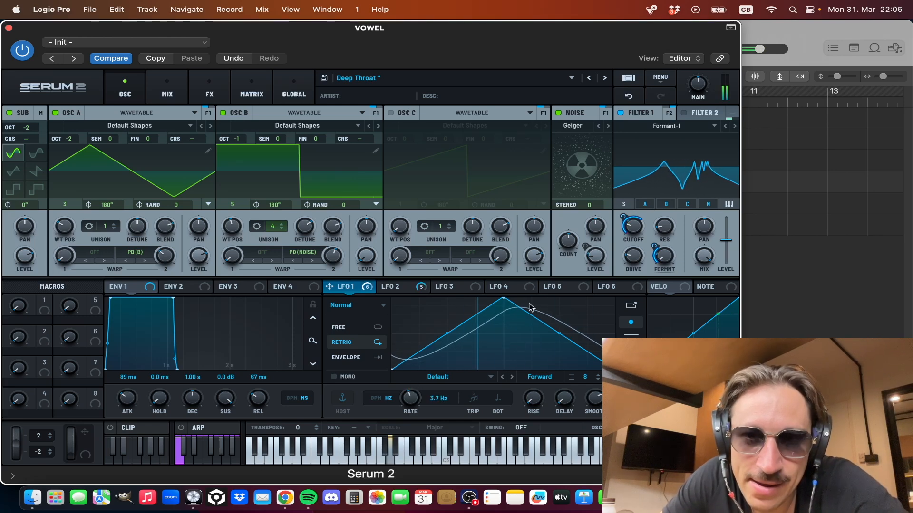
{"action": "left_click", "coordinate": [628, 97]}
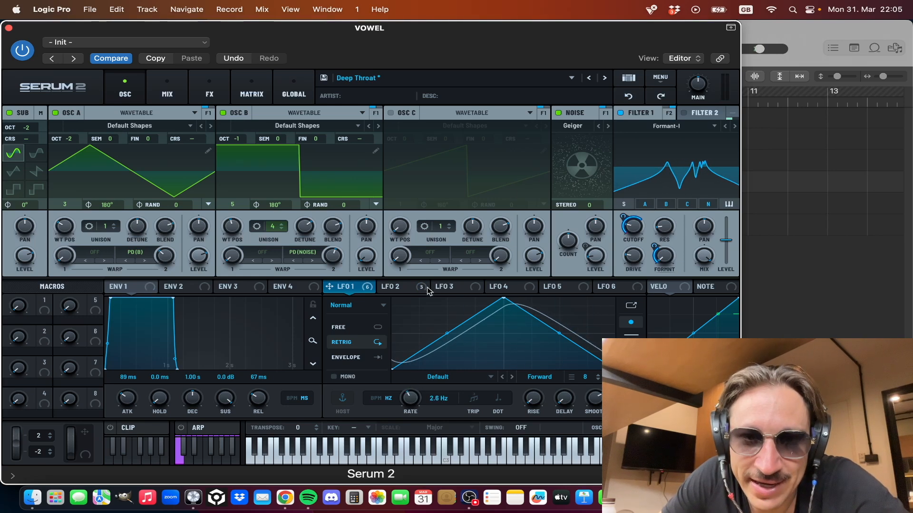
{"action": "left_click", "coordinate": [394, 288]}
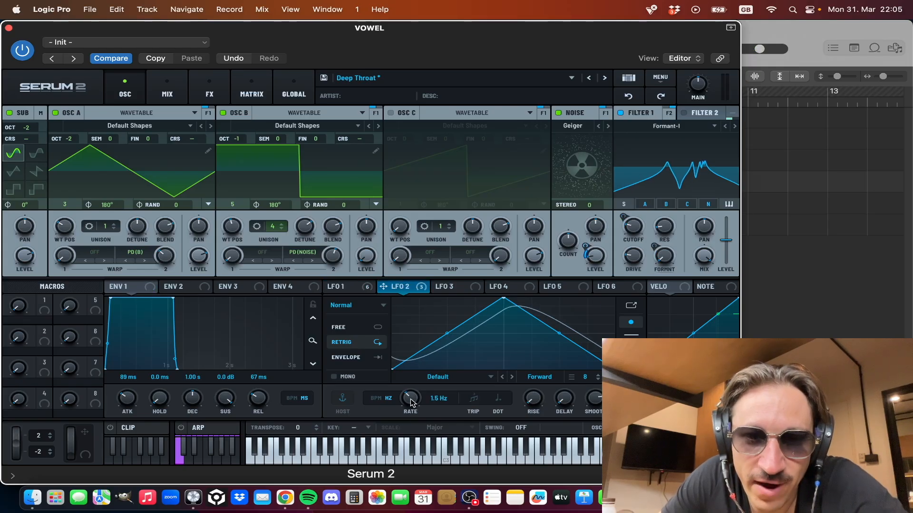
{"action": "left_click_drag", "start_coordinate": [412, 403], "coordinate": [415, 394]}
{"action": "left_click", "coordinate": [628, 97]}
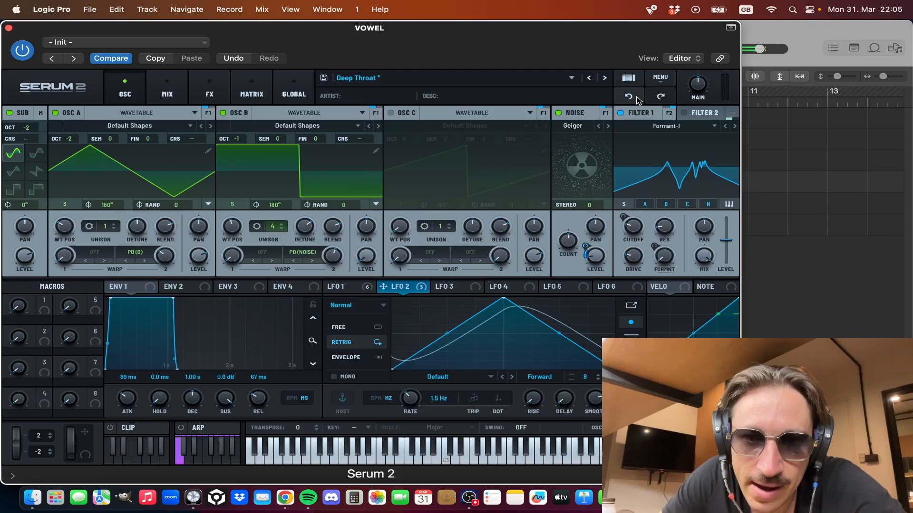
Step: Play the loop with the drums unsoloed alongside VOWEL, stop playback, and solo the VOWEL track again
{"action": "left_click", "coordinate": [9, 28]}
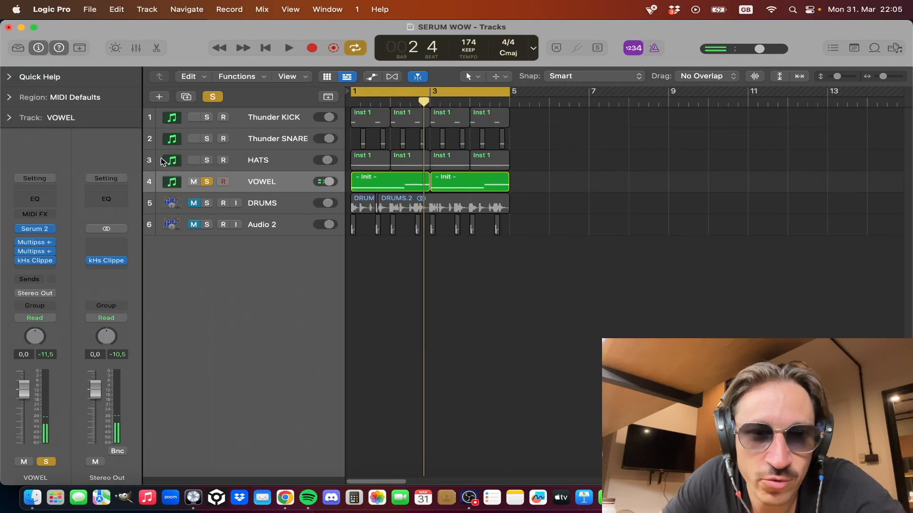
{"action": "key", "text": "space"}
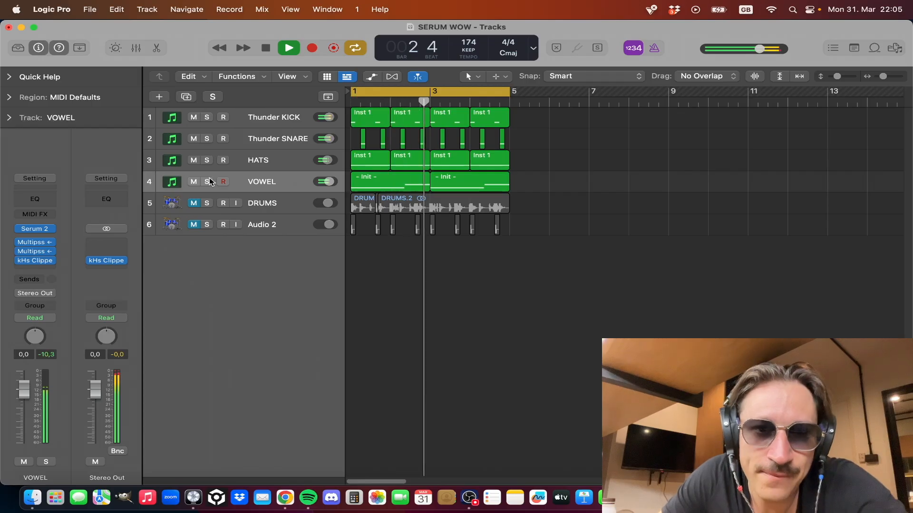
{"action": "key", "text": "space"}
{"action": "left_click", "coordinate": [207, 182]}
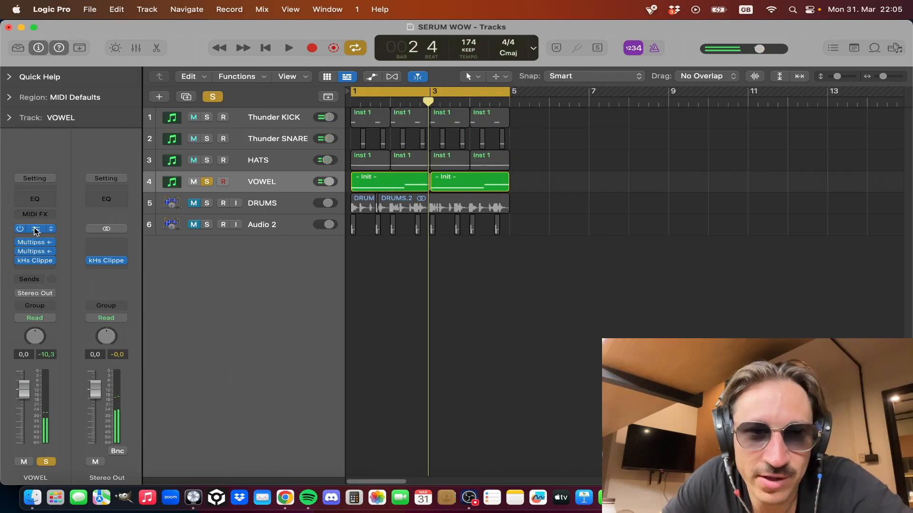
Step: Reopen the VOWEL track's Serum 2 instrument window
{"action": "left_click", "coordinate": [36, 229]}
{"action": "left_click", "coordinate": [9, 27]}
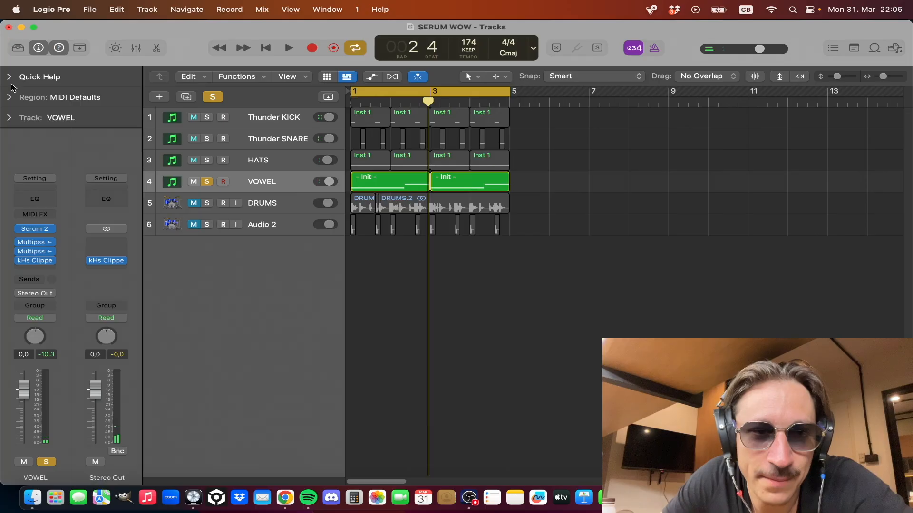
{"action": "left_click", "coordinate": [35, 230]}
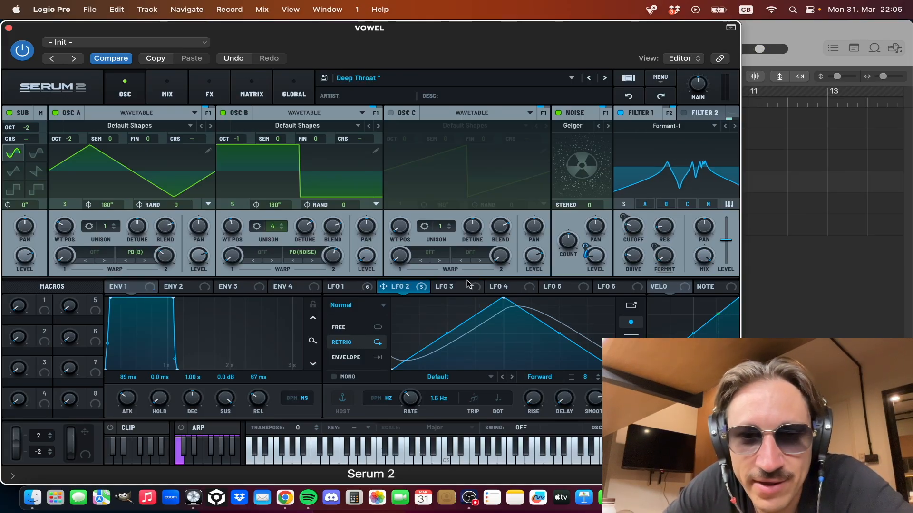
Step: Show the LFO 1 settings, and try a smaller Serum 2 window before restoring the larger size
{"action": "left_click", "coordinate": [366, 285]}
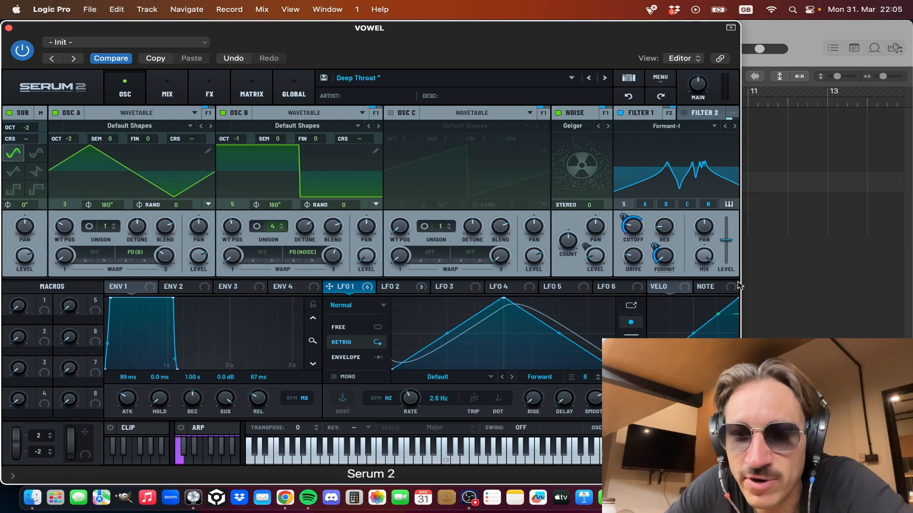
{"action": "left_click_drag", "start_coordinate": [734, 450], "coordinate": [594, 378]}
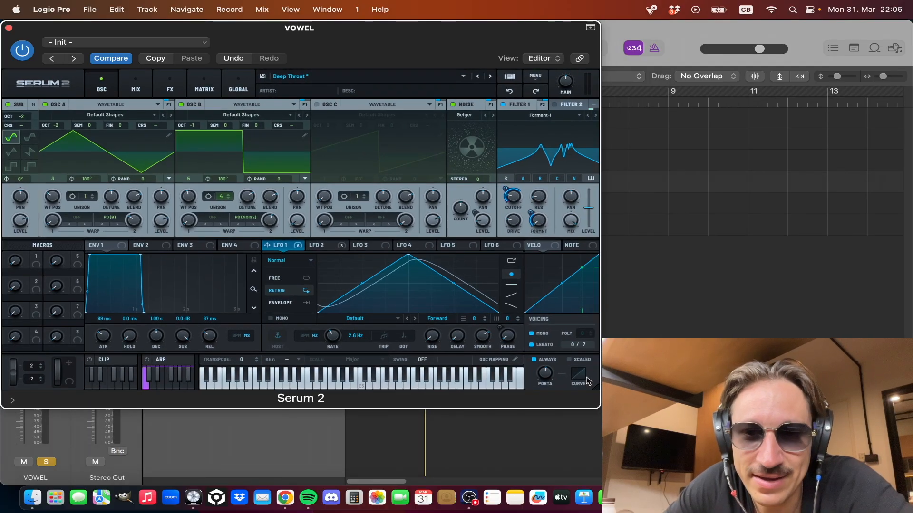
{"action": "left_click_drag", "start_coordinate": [597, 396], "coordinate": [581, 378]}
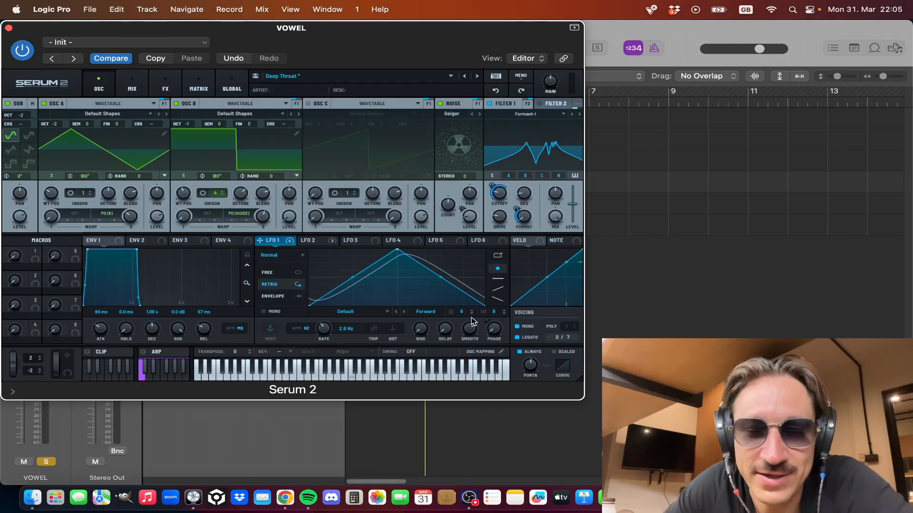
{"action": "mouse_move", "coordinate": [473, 333]}
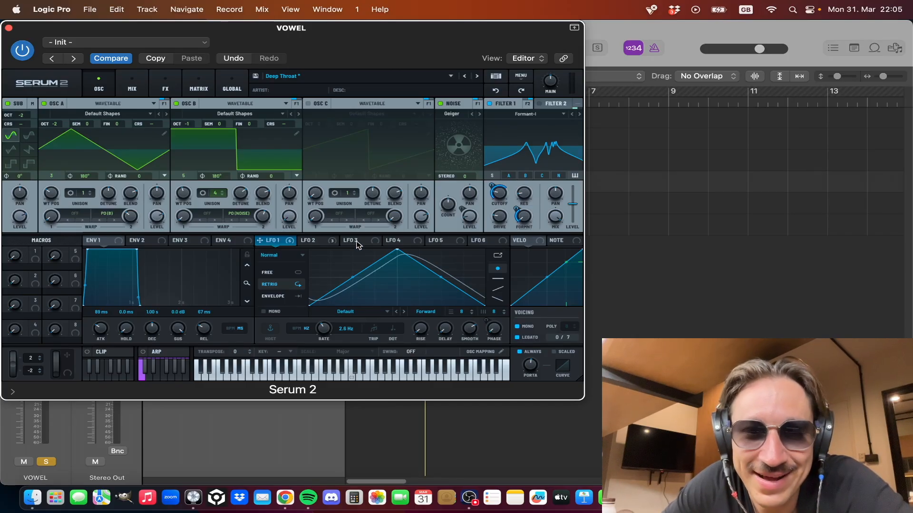
{"action": "left_click_drag", "start_coordinate": [581, 377], "coordinate": [740, 483]}
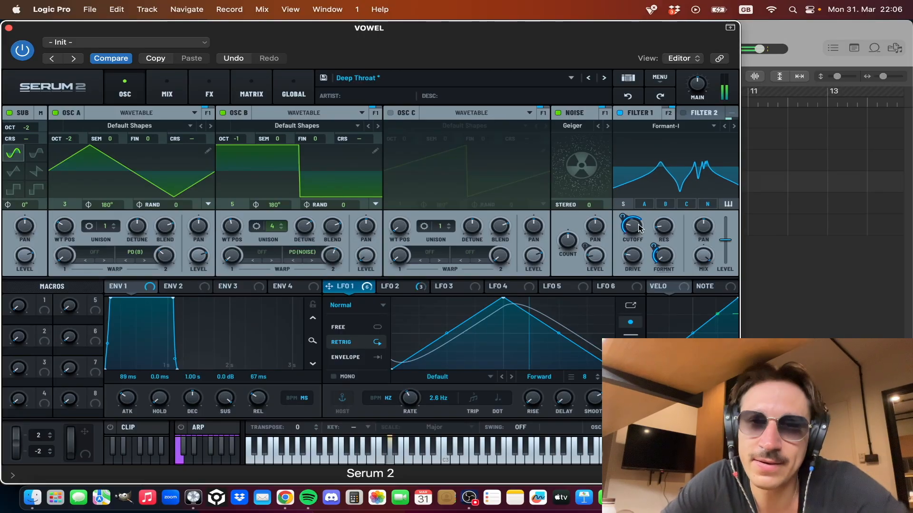
Step: Enable Filter 2, show its Notch 24 settings, and compare the sound with the filter off and on
{"action": "mouse_move", "coordinate": [639, 229]}
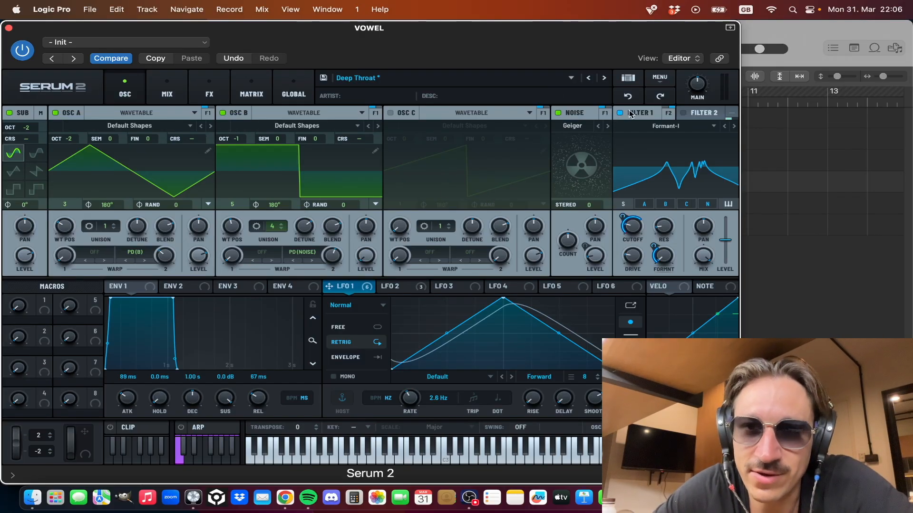
{"action": "left_click", "coordinate": [682, 113]}
{"action": "left_click", "coordinate": [701, 114]}
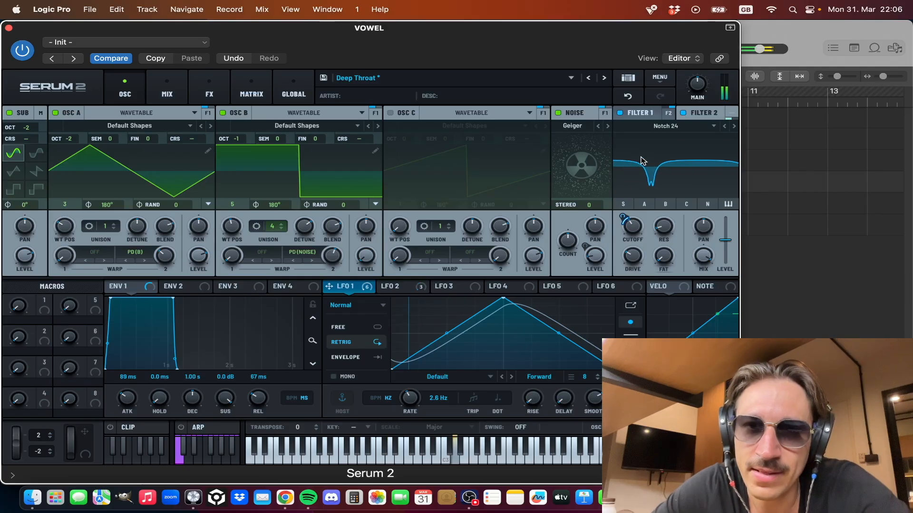
{"action": "left_click", "coordinate": [684, 113]}
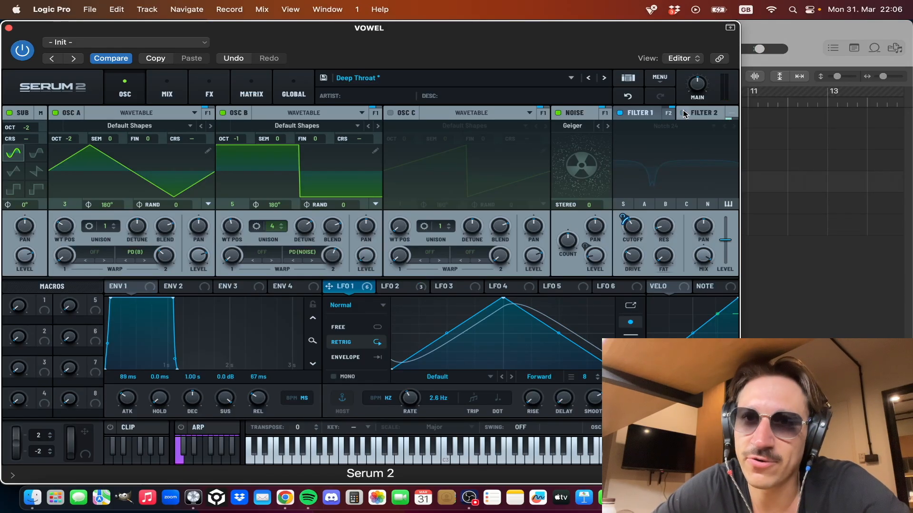
{"action": "left_click", "coordinate": [684, 113]}
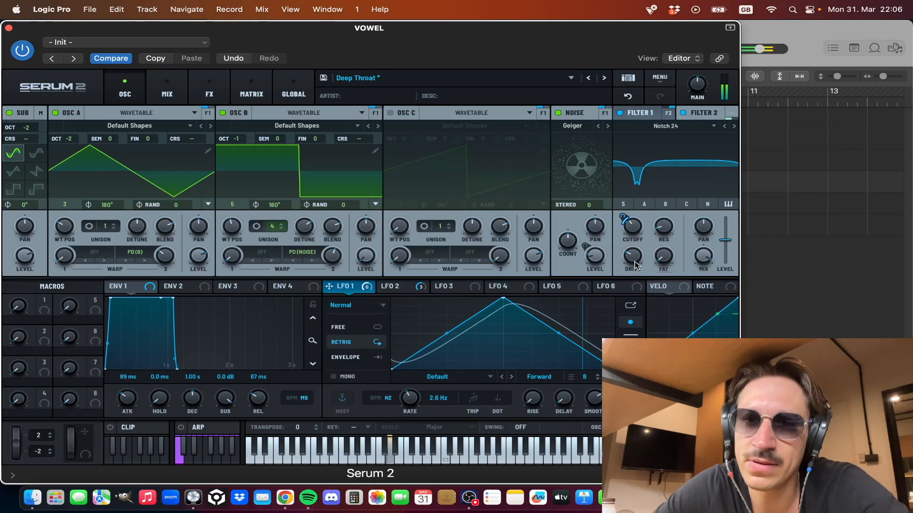
{"action": "mouse_move", "coordinate": [634, 264]}
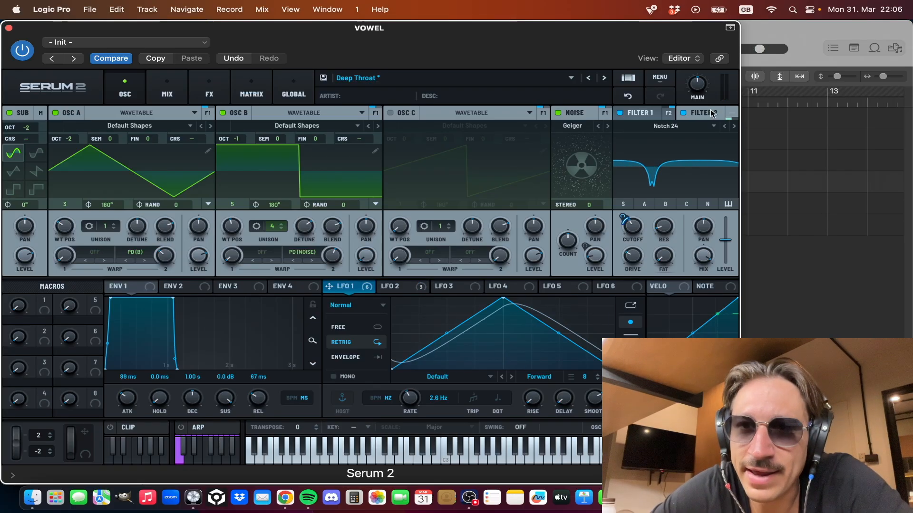
Step: Check the filter's bus sends and review the effects chains on the Main and Bus 1 racks
{"action": "left_click", "coordinate": [734, 115]}
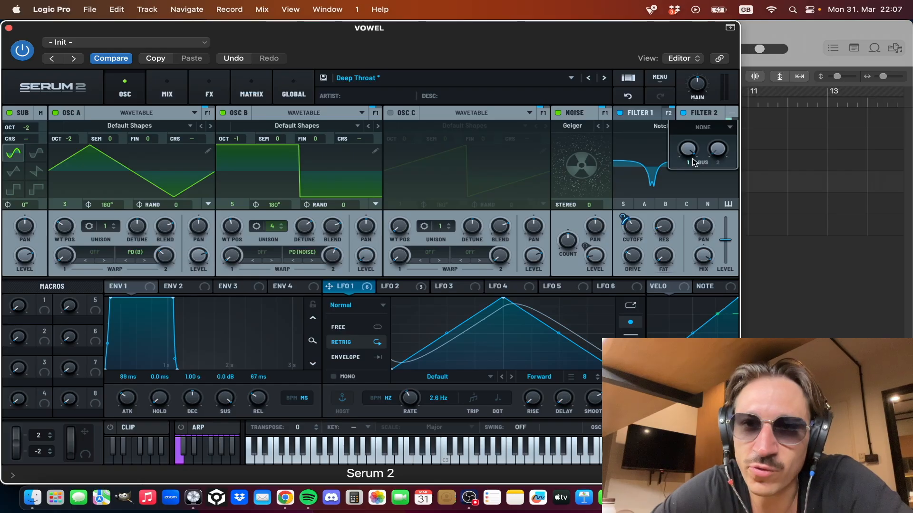
{"action": "left_click", "coordinate": [658, 143]}
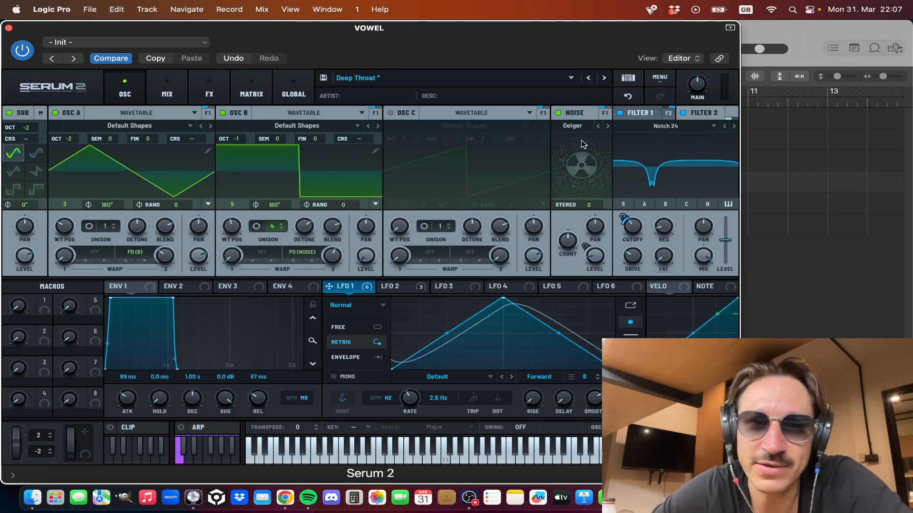
{"action": "left_click", "coordinate": [209, 90]}
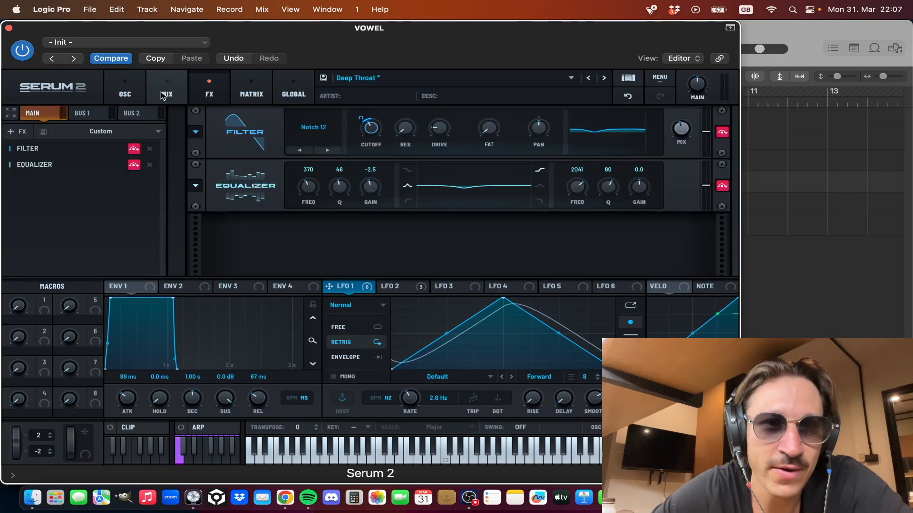
{"action": "left_click", "coordinate": [85, 113]}
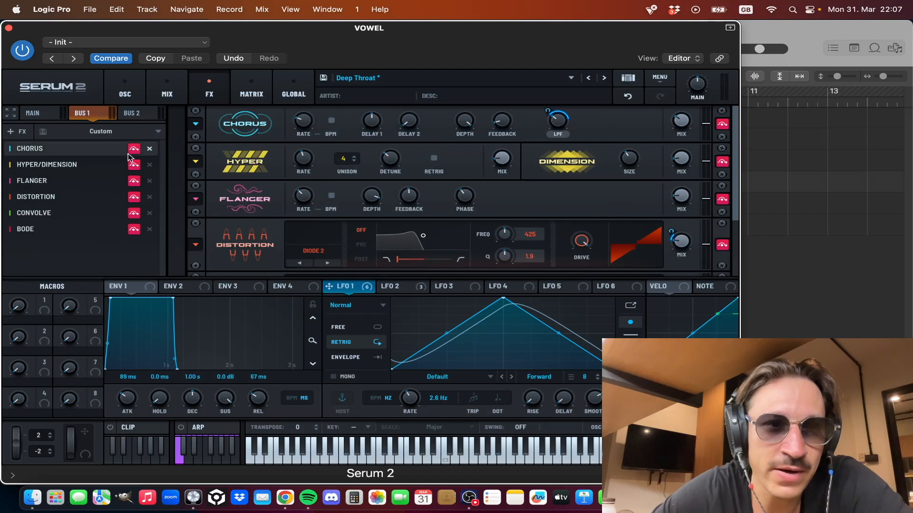
{"action": "scroll", "coordinate": [204, 179], "scroll_direction": "down", "scroll_amount": 5}
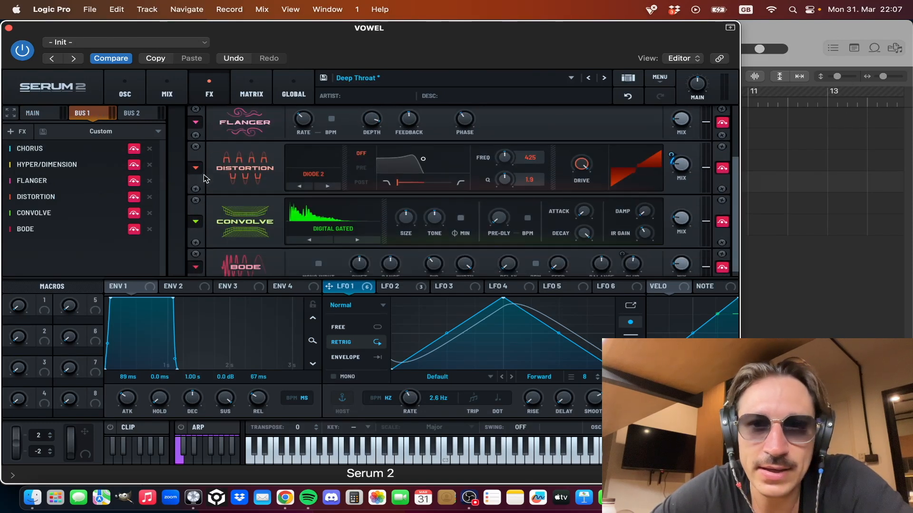
{"action": "scroll", "coordinate": [204, 178], "scroll_direction": "up", "scroll_amount": 5}
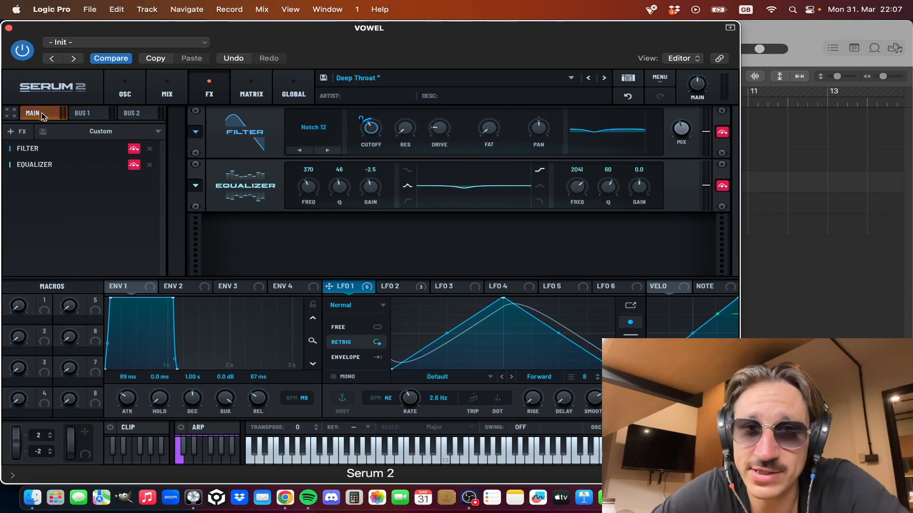
{"action": "left_click", "coordinate": [86, 114]}
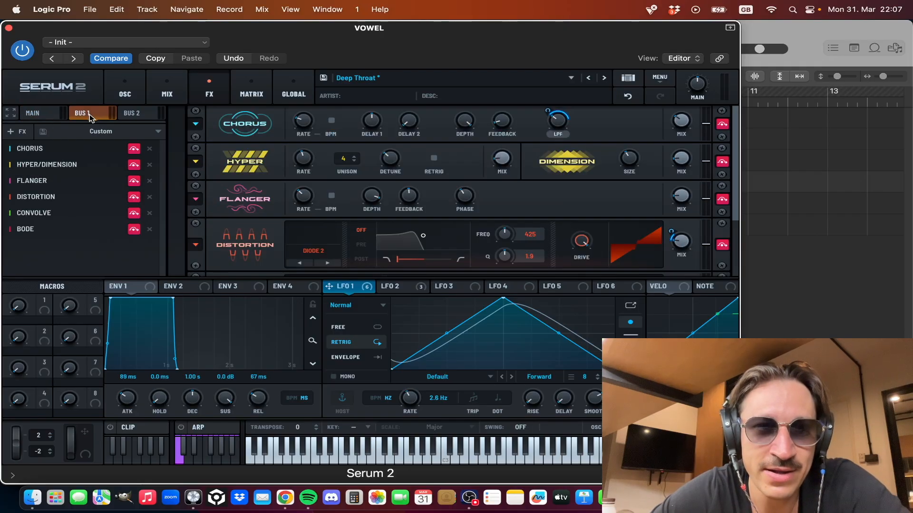
Step: Enable the Chorus effect on Bus 1 and compare the sound with it bypassed and active
{"action": "left_click", "coordinate": [134, 150]}
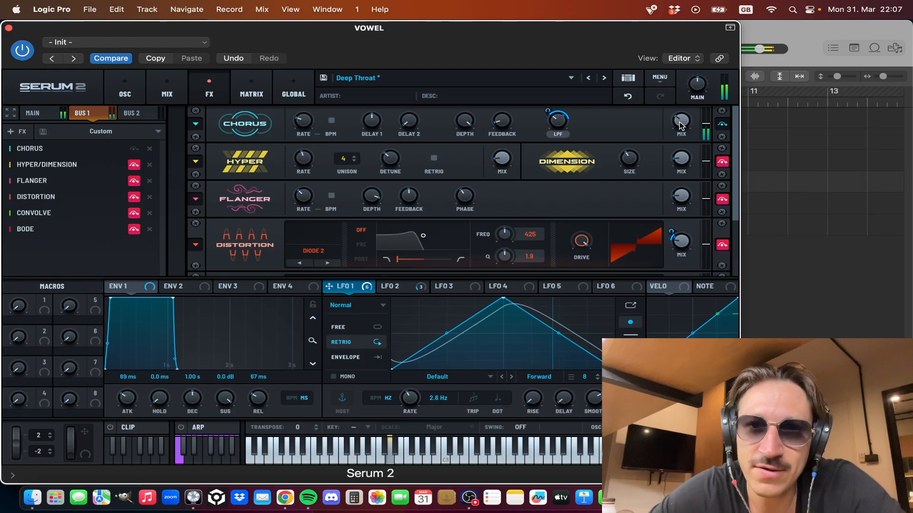
{"action": "left_click", "coordinate": [135, 149]}
{"action": "left_click", "coordinate": [135, 149]}
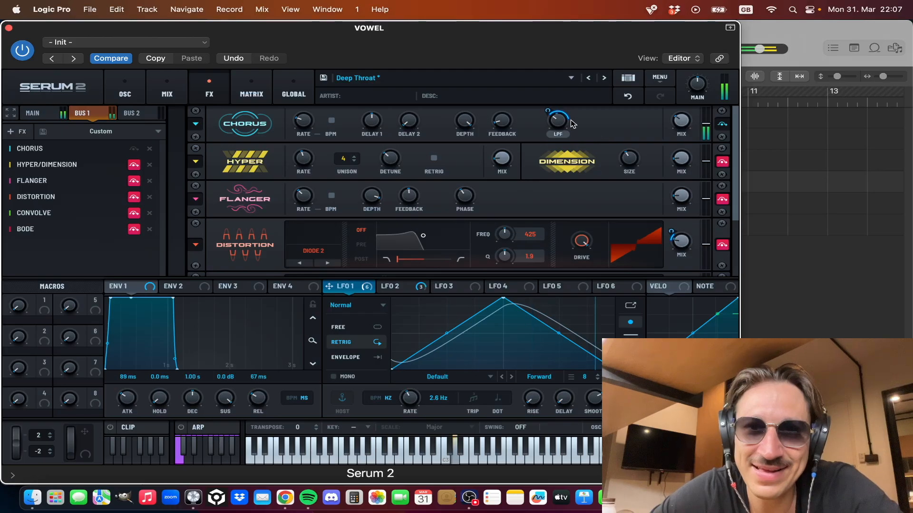
Step: Compare the LFO 2 and LFO 1 targets, try different LFO 1 modulation depths on the Chorus LPF, and adjust the Chorus mix
{"action": "left_click", "coordinate": [391, 287]}
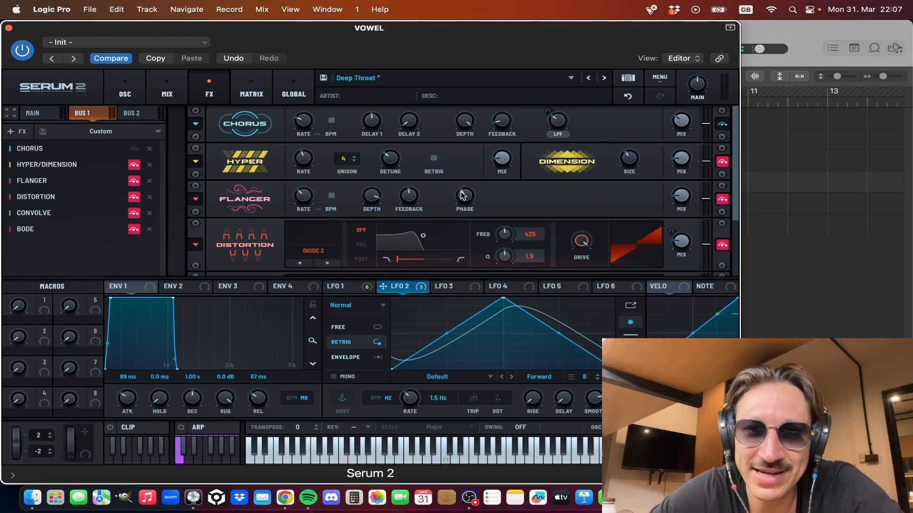
{"action": "left_click_drag", "start_coordinate": [358, 284], "coordinate": [550, 110]}
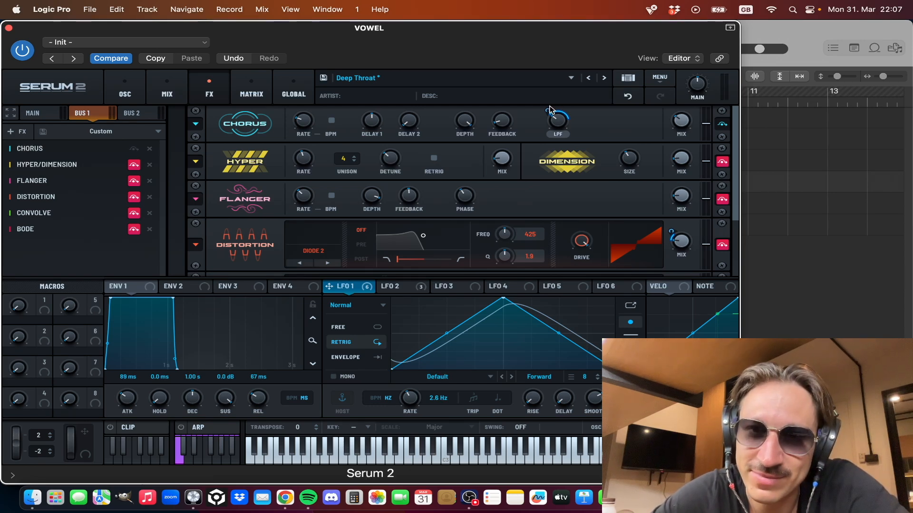
{"action": "mouse_move", "coordinate": [548, 111]}
{"action": "left_mouse_down"}
{"action": "mouse_move", "coordinate": [546, 138]}
{"action": "mouse_move", "coordinate": [571, 62]}
{"action": "mouse_move", "coordinate": [551, 107]}
{"action": "left_mouse_up"}
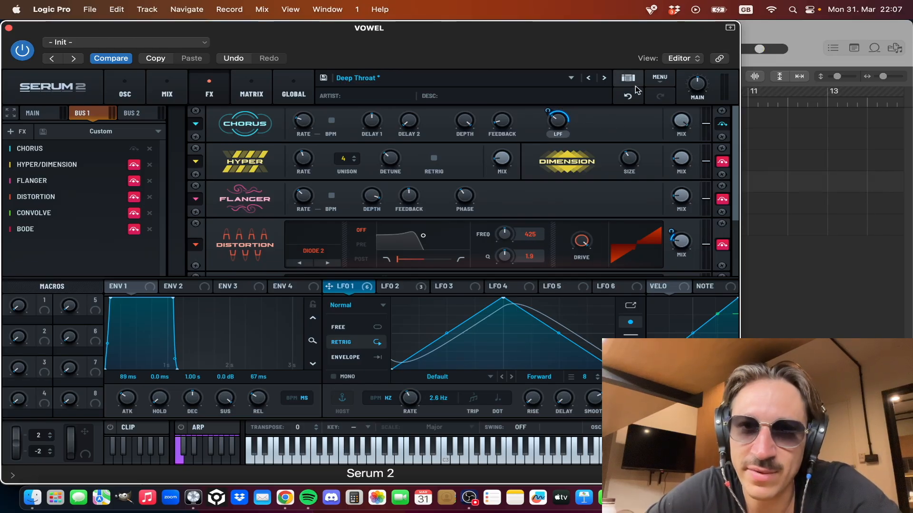
{"action": "mouse_move", "coordinate": [548, 111]}
{"action": "left_mouse_down"}
{"action": "mouse_move", "coordinate": [543, 138]}
{"action": "mouse_move", "coordinate": [545, 105]}
{"action": "mouse_move", "coordinate": [544, 112]}
{"action": "left_mouse_up"}
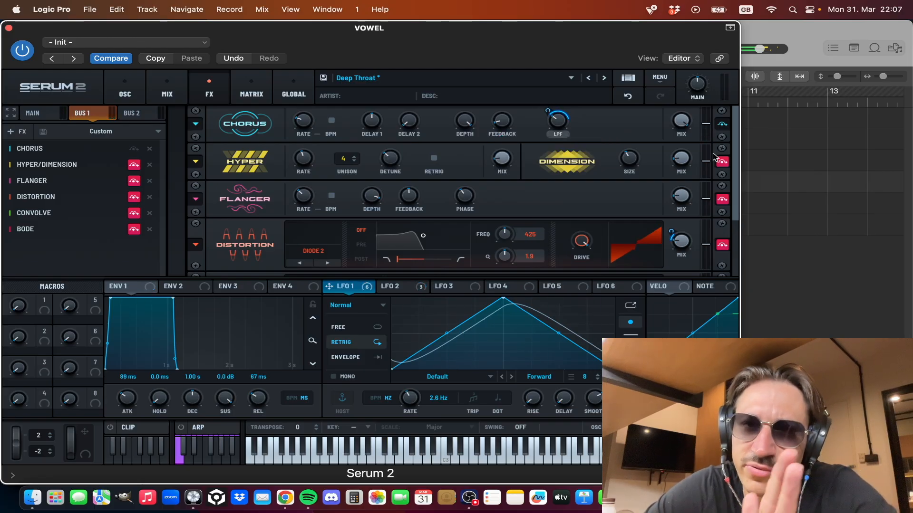
{"action": "mouse_move", "coordinate": [683, 132]}
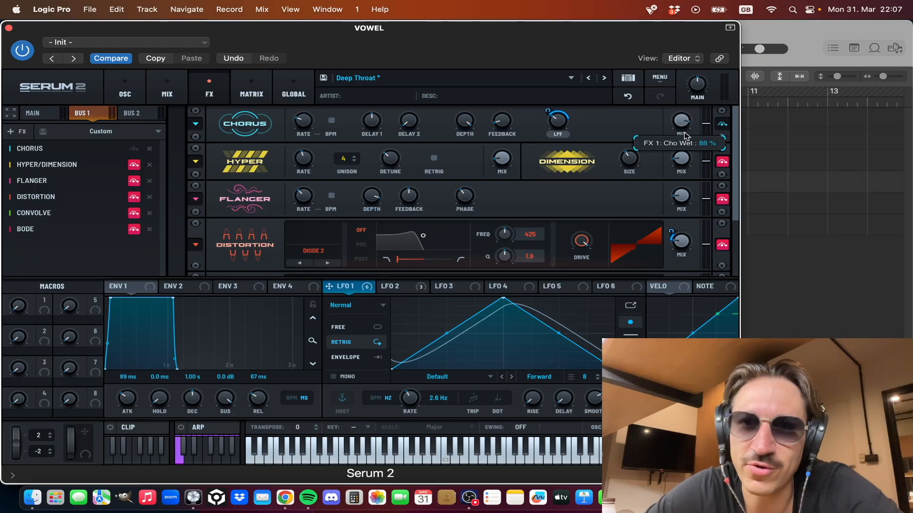
{"action": "left_click_drag", "start_coordinate": [682, 143], "coordinate": [663, 195]}
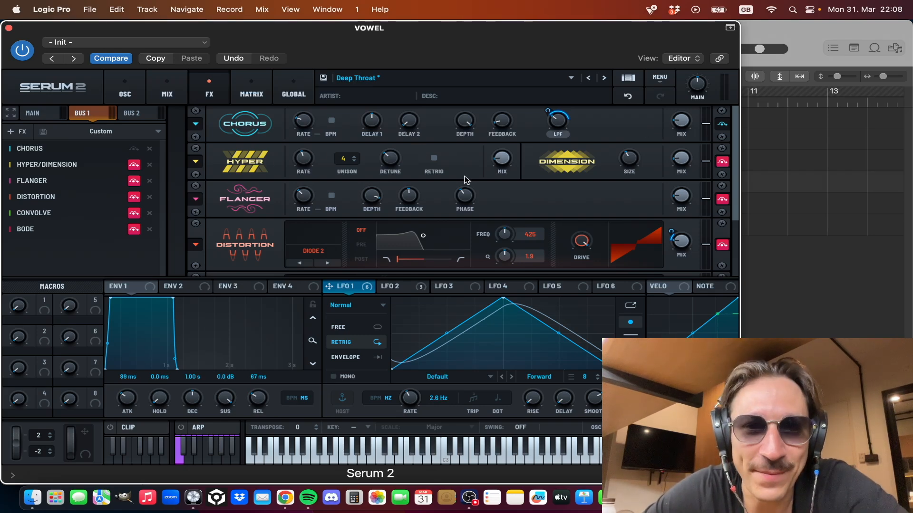
Step: Enable Hyper/Dimension and Flanger on Bus 1 and try different Flanger mix amounts
{"action": "left_click", "coordinate": [134, 165]}
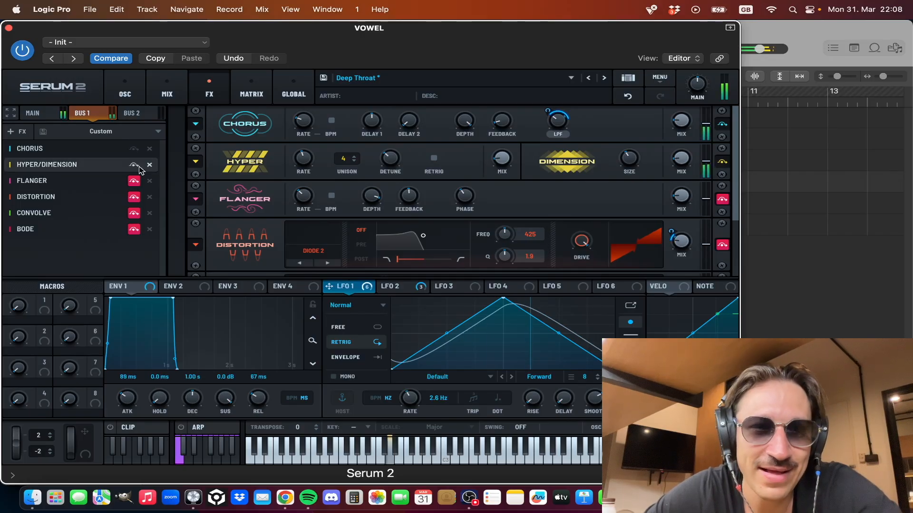
{"action": "left_click", "coordinate": [134, 183]}
{"action": "scroll", "coordinate": [515, 204], "scroll_direction": "down", "scroll_amount": 1}
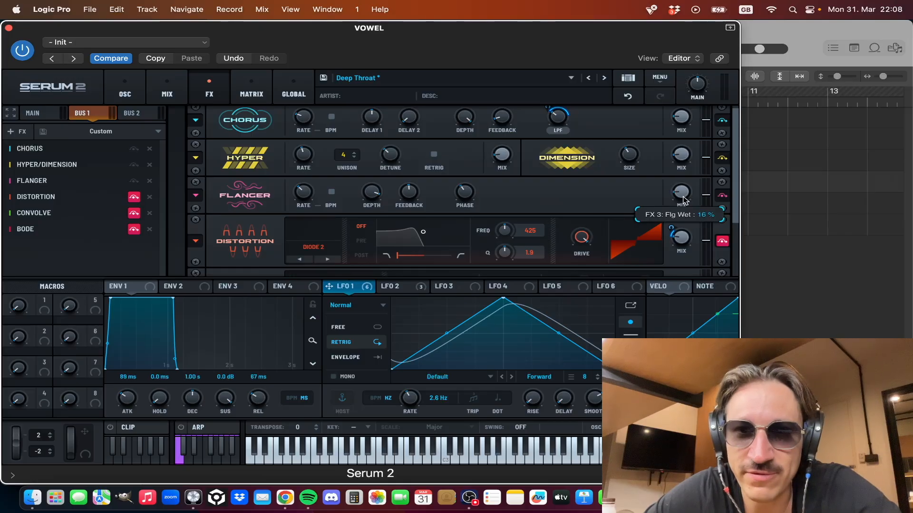
{"action": "left_click_drag", "start_coordinate": [682, 90], "coordinate": [663, 181]}
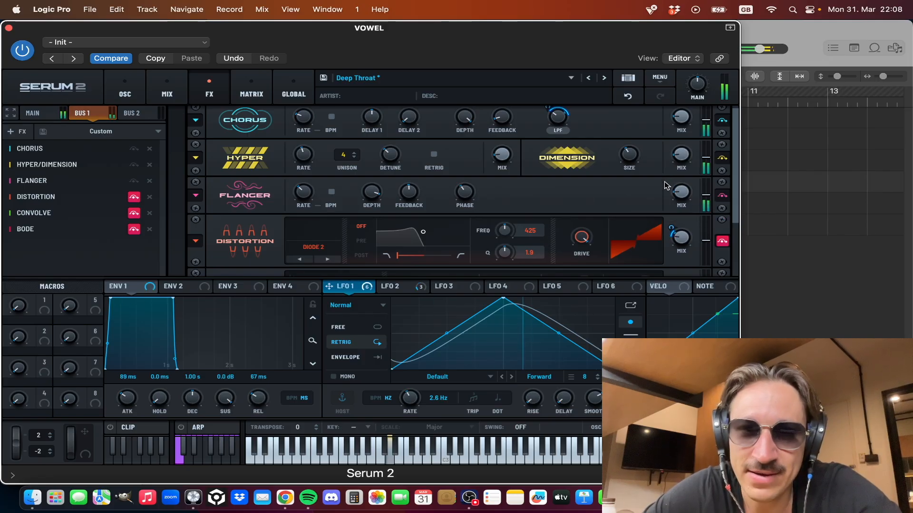
Step: Enable the Diode 2 Distortion on Bus 1 and try adjusting its LFO 1-modulated mix
{"action": "left_click", "coordinate": [134, 197]}
{"action": "scroll", "coordinate": [287, 162], "scroll_direction": "down", "scroll_amount": 3}
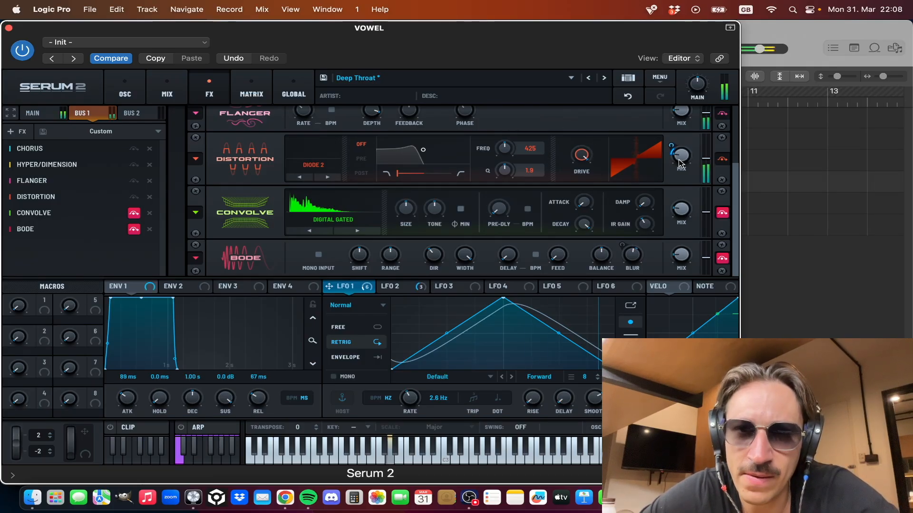
{"action": "left_click_drag", "start_coordinate": [682, 164], "coordinate": [678, 165]}
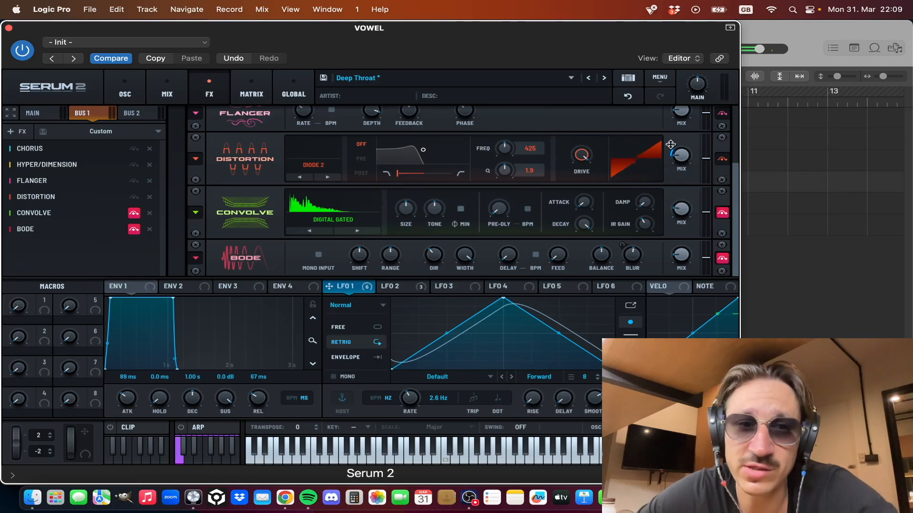
Step: Enable the Convolve effect with the Digital Gated impulse on Bus 1 and try adjusting its wet mix
{"action": "left_click", "coordinate": [134, 214]}
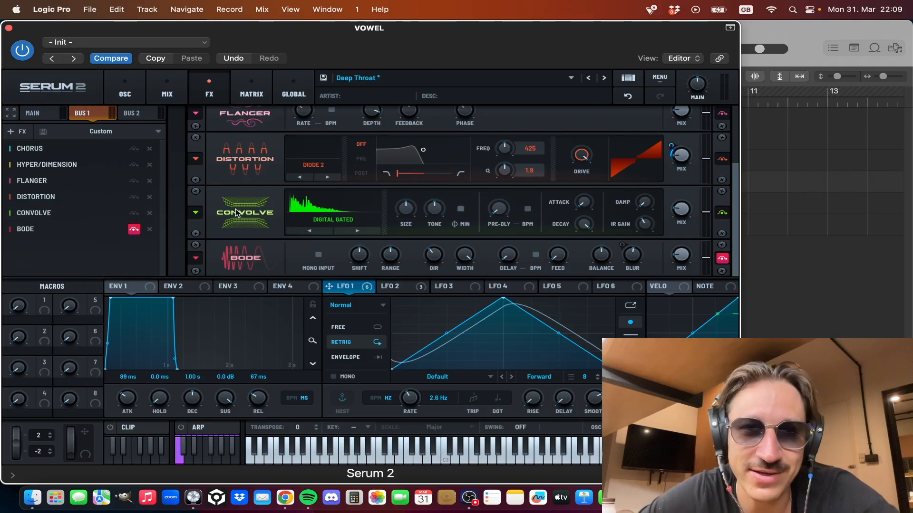
{"action": "mouse_move", "coordinate": [685, 213]}
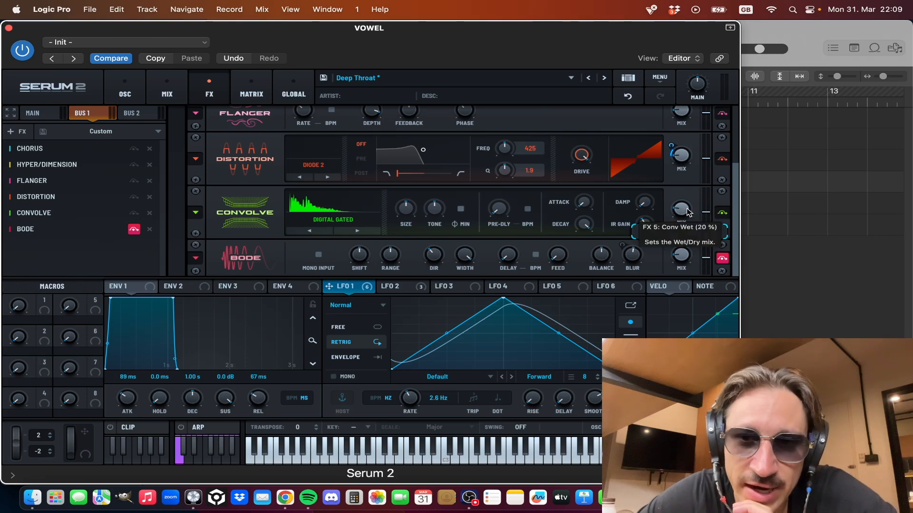
{"action": "mouse_move", "coordinate": [689, 212]}
{"action": "left_mouse_down"}
{"action": "mouse_move", "coordinate": [692, 188]}
{"action": "mouse_move", "coordinate": [686, 212]}
{"action": "left_mouse_up"}
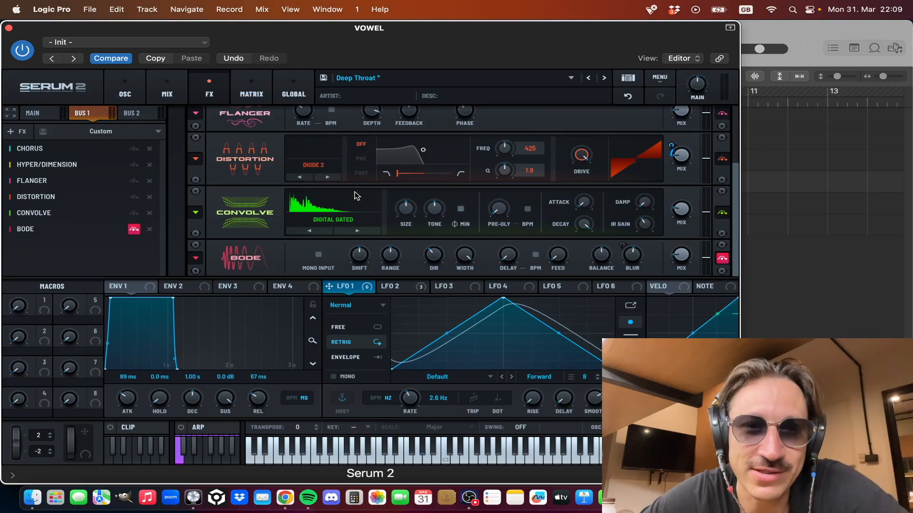
Step: Enable the Bode effect on Bus 1 and show LFO 2 to check its modulation of the Blur amount
{"action": "left_click", "coordinate": [722, 258]}
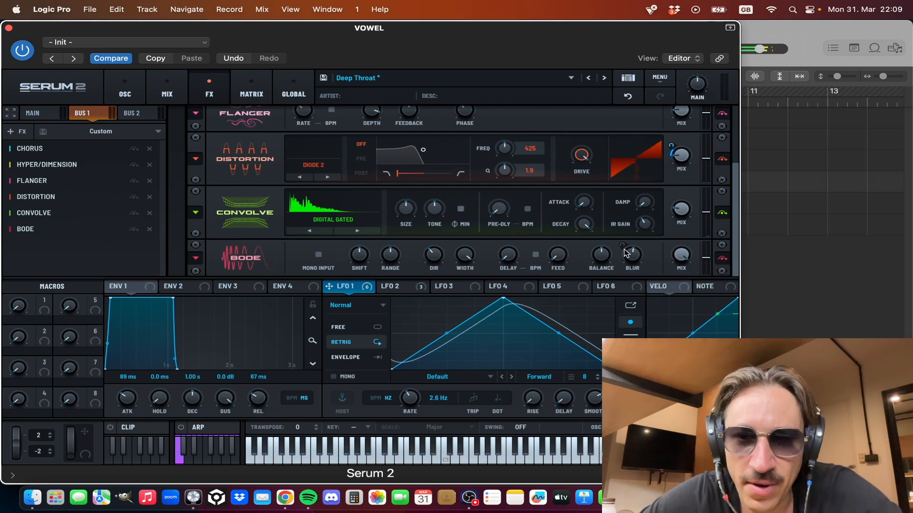
{"action": "left_click", "coordinate": [410, 290]}
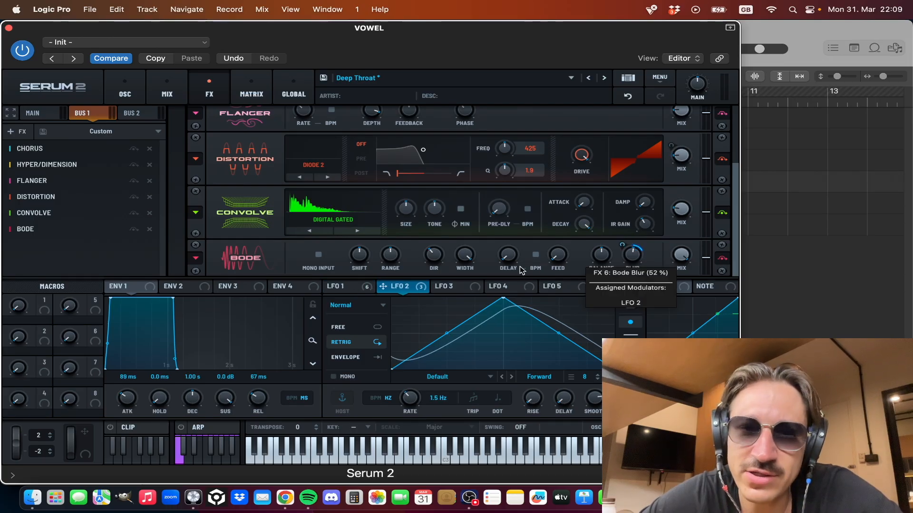
Step: Try a different Bode Blur amount on Bus 1, undo it, and try adjusting the Bode mix
{"action": "mouse_move", "coordinate": [416, 290]}
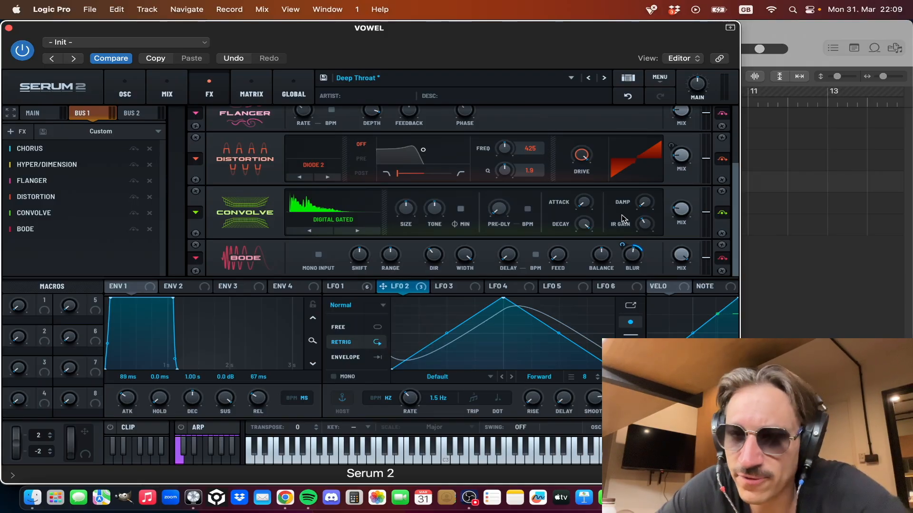
{"action": "left_click_drag", "start_coordinate": [639, 261], "coordinate": [647, 225]}
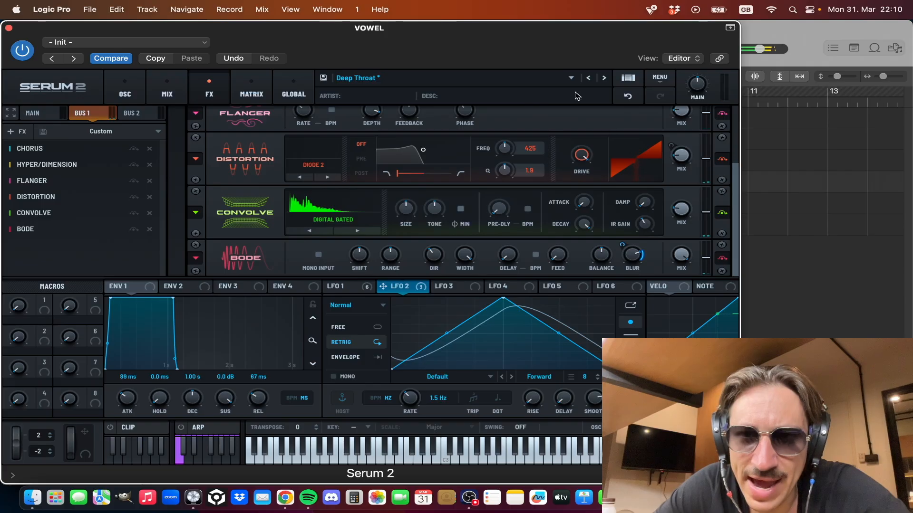
{"action": "left_click", "coordinate": [627, 96]}
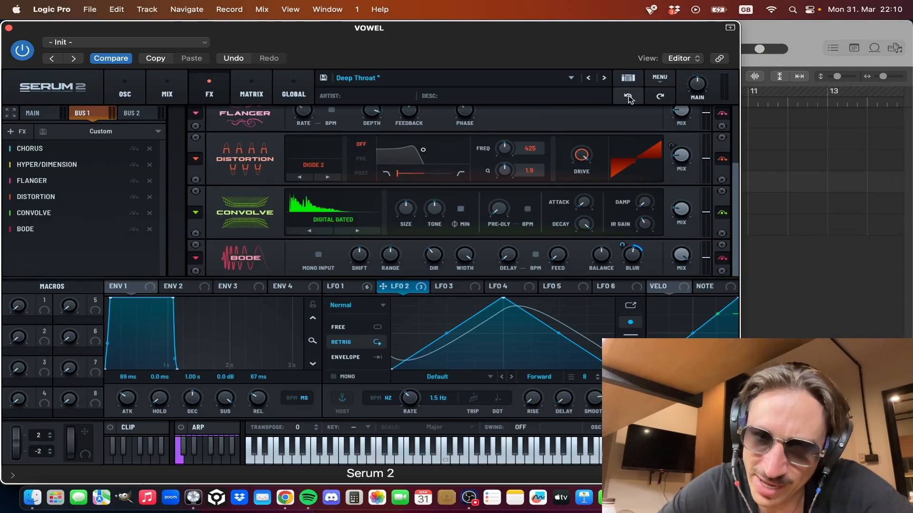
{"action": "left_click_drag", "start_coordinate": [681, 255], "coordinate": [647, 328]}
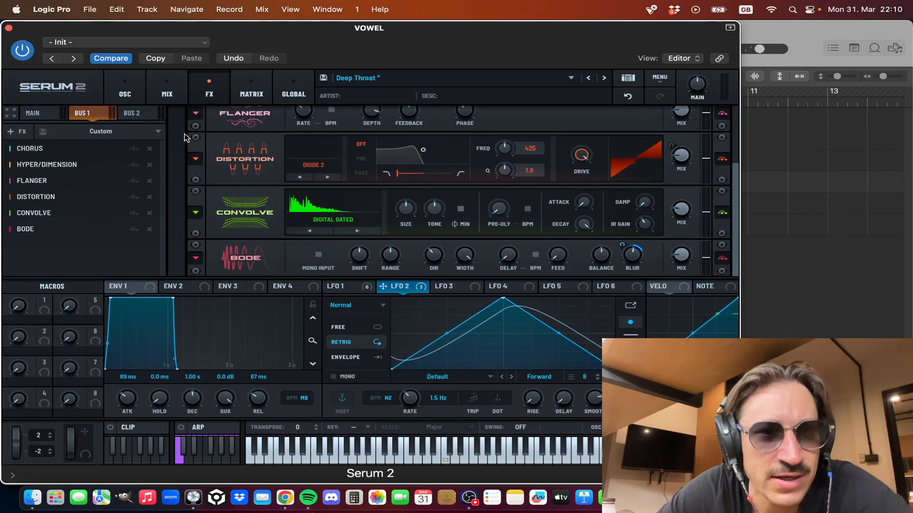
Step: Enable the Notch 12 Filter on the Main effects bus, try different mix amounts and compare the sound with it bypassed
{"action": "left_click", "coordinate": [45, 115]}
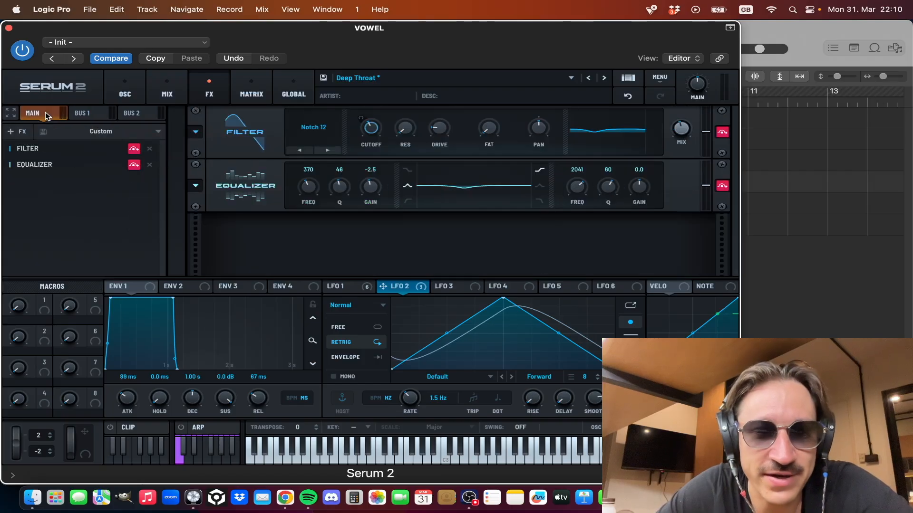
{"action": "left_click", "coordinate": [134, 149]}
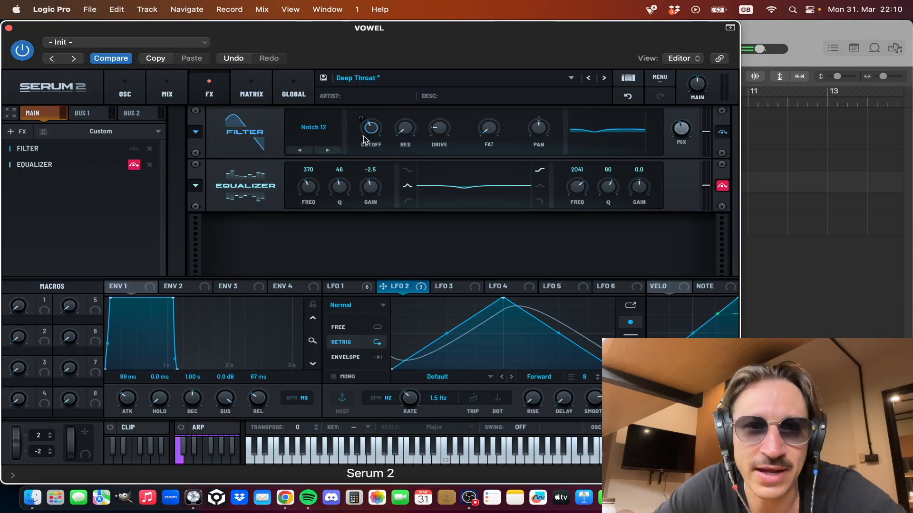
{"action": "mouse_move", "coordinate": [363, 139]}
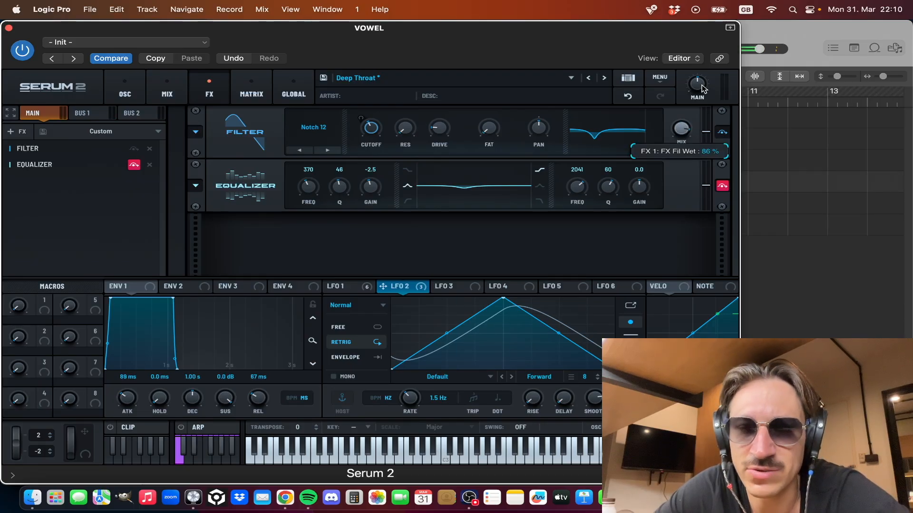
{"action": "left_click_drag", "start_coordinate": [684, 124], "coordinate": [688, 127]}
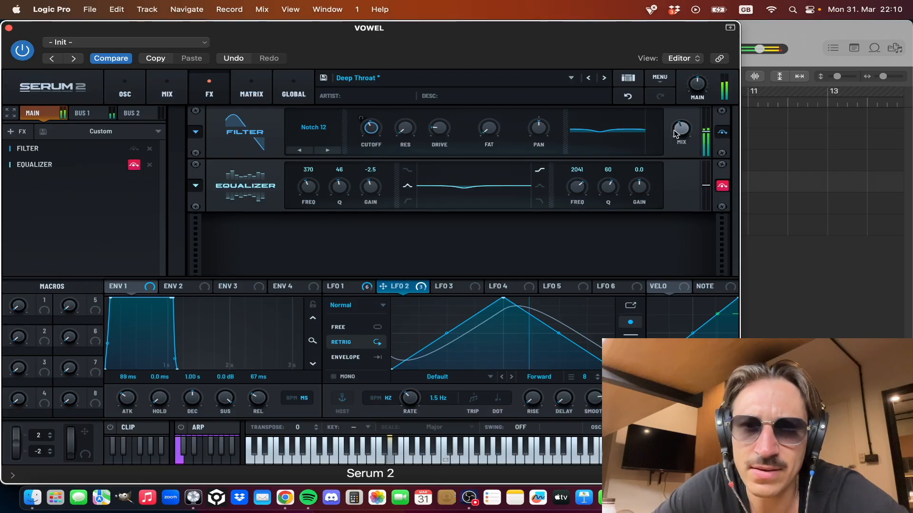
{"action": "left_click", "coordinate": [133, 149]}
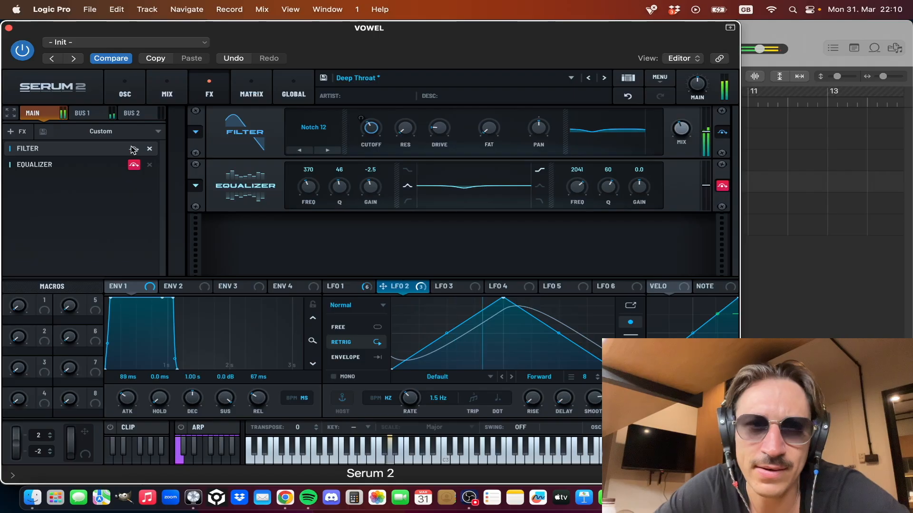
{"action": "left_click", "coordinate": [133, 149]}
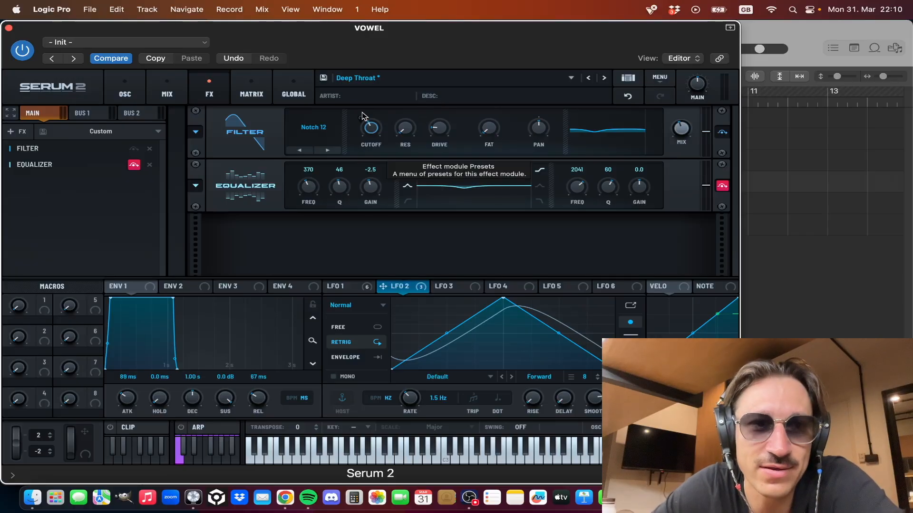
Step: Enable the Equalizer on the Main bus, try shifting its low band's frequency and undo that shift
{"action": "left_click", "coordinate": [134, 165]}
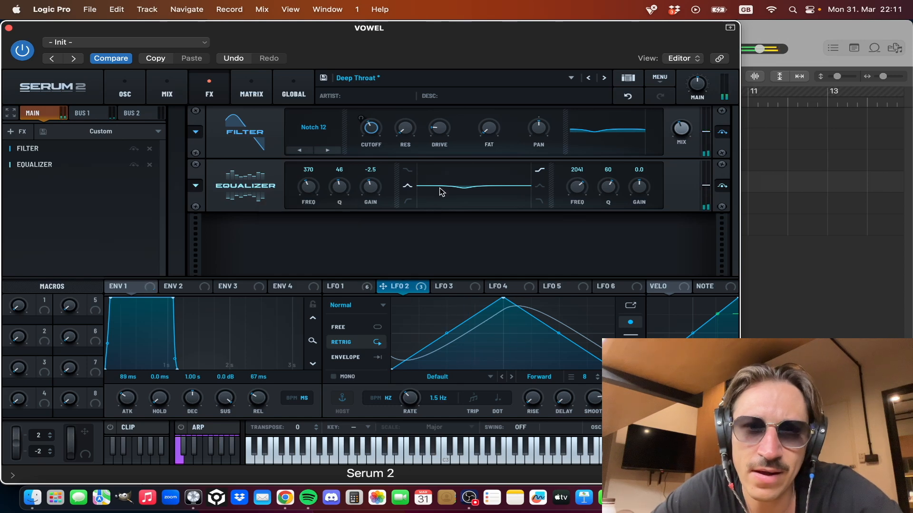
{"action": "left_click_drag", "start_coordinate": [318, 190], "coordinate": [313, 185]}
{"action": "left_click", "coordinate": [627, 96]}
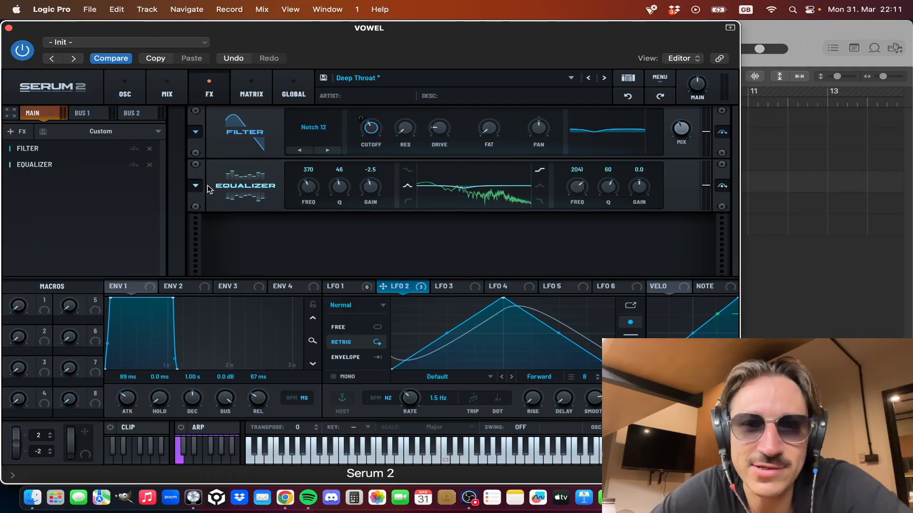
Step: Check the patch's mixer routing, close the plugin window and play back part of the loop in the arrangement
{"action": "left_click", "coordinate": [155, 94]}
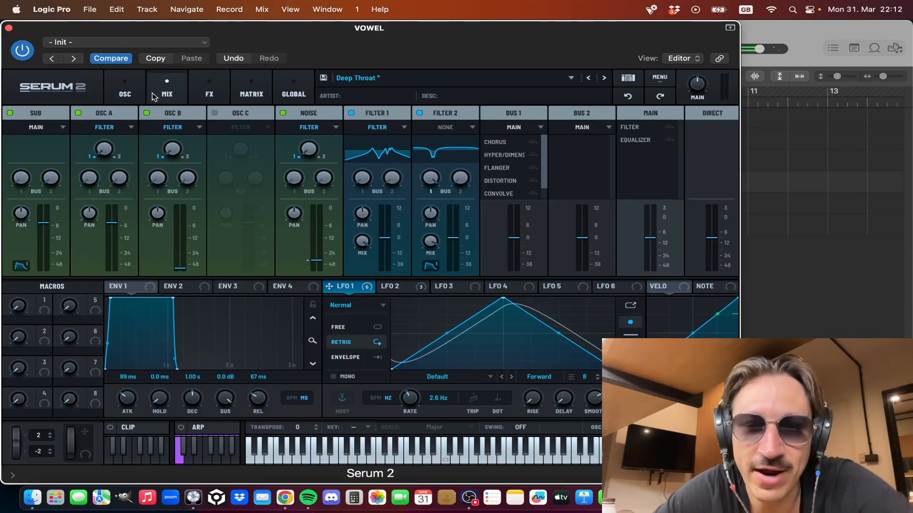
{"action": "left_click", "coordinate": [9, 29]}
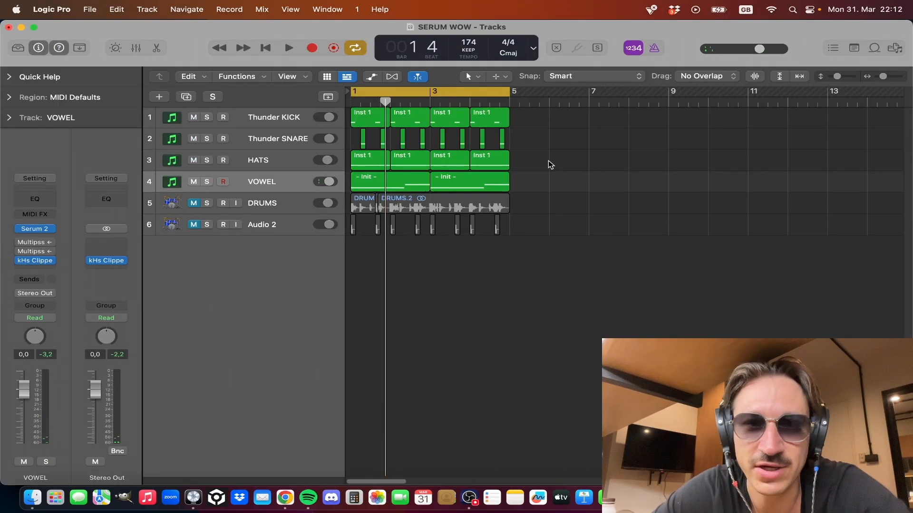
{"action": "key", "text": "space"}
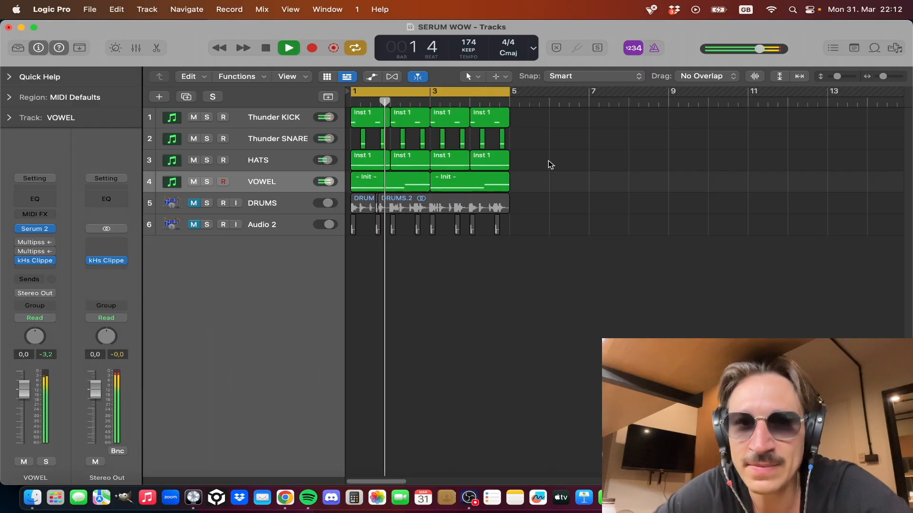
{"action": "key", "text": "space"}
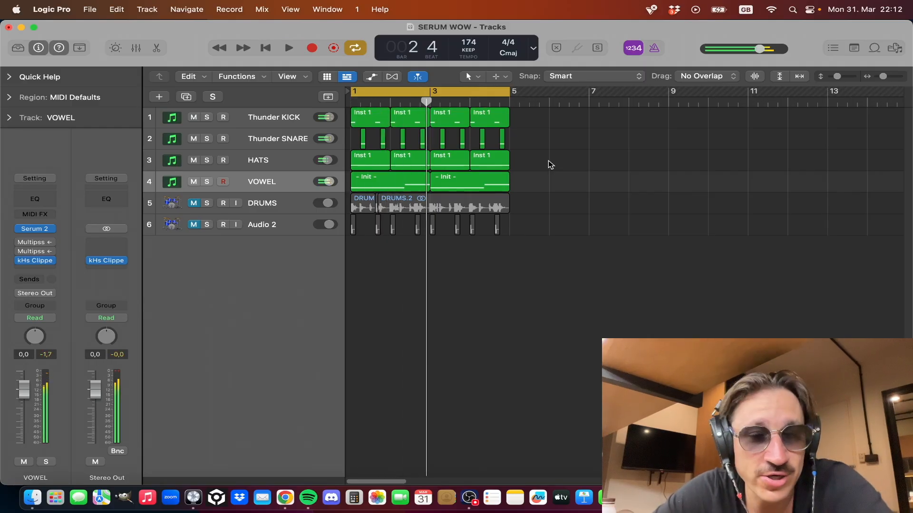
Step: Reopen Serum 2 on the VOWEL track, review its effects, mixer and oscillator pages, and return to the arrangement with no regions selected
{"action": "left_click", "coordinate": [291, 180]}
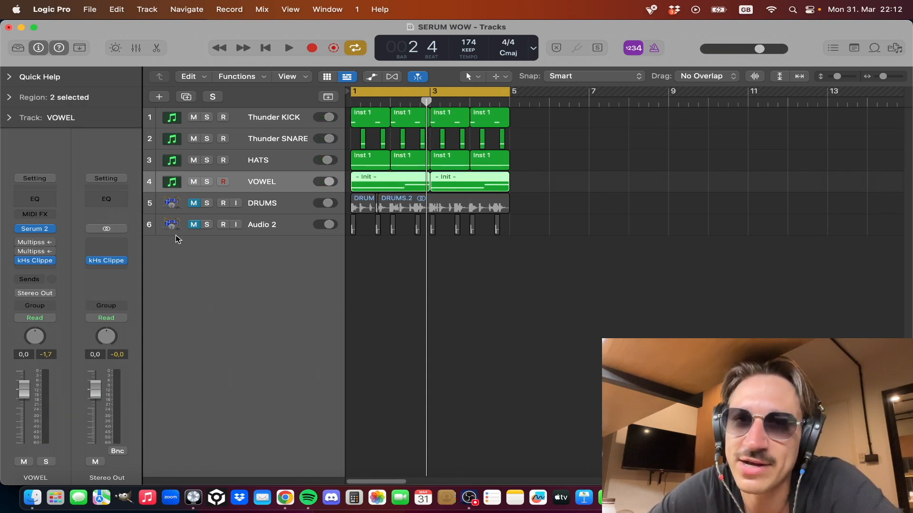
{"action": "left_click", "coordinate": [30, 228]}
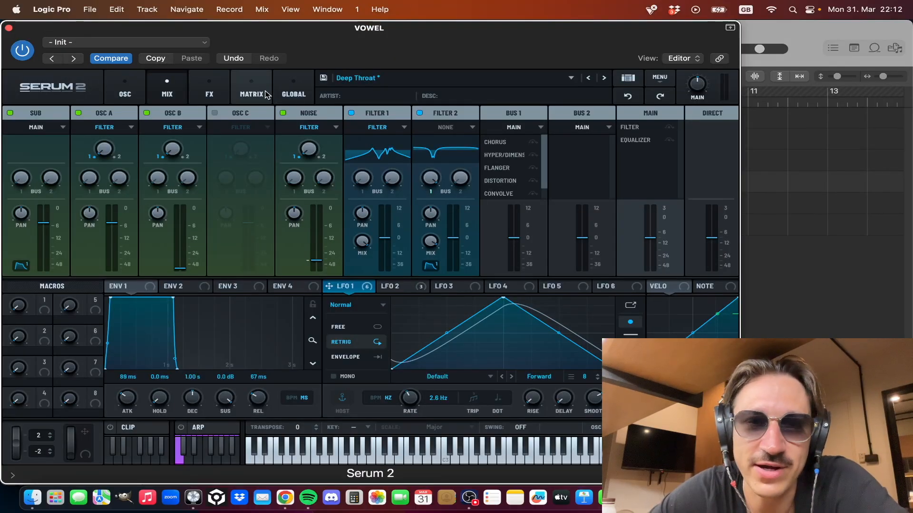
{"action": "left_click", "coordinate": [224, 87]}
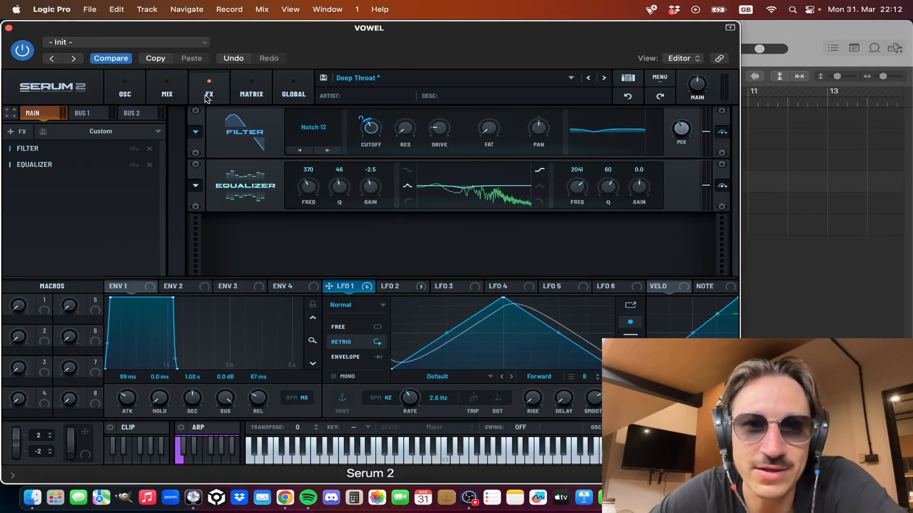
{"action": "left_click", "coordinate": [176, 93]}
{"action": "left_click", "coordinate": [137, 90]}
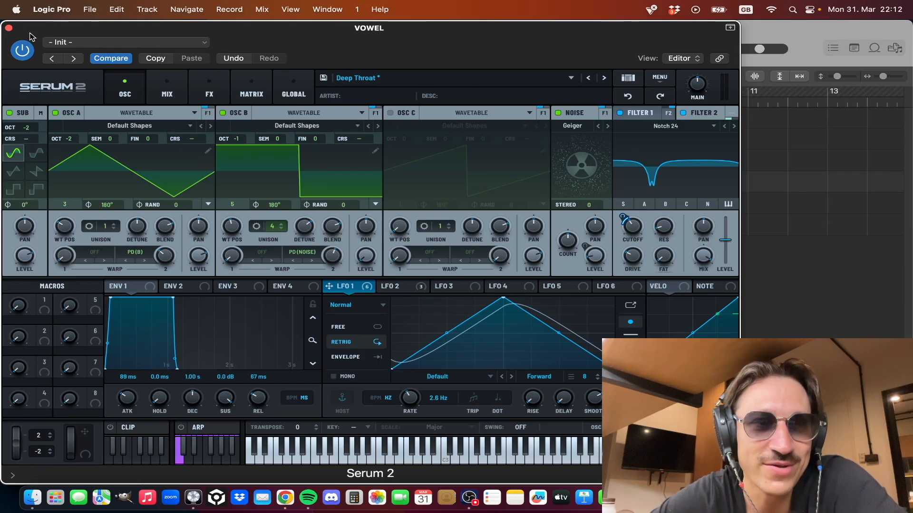
{"action": "left_click", "coordinate": [8, 28]}
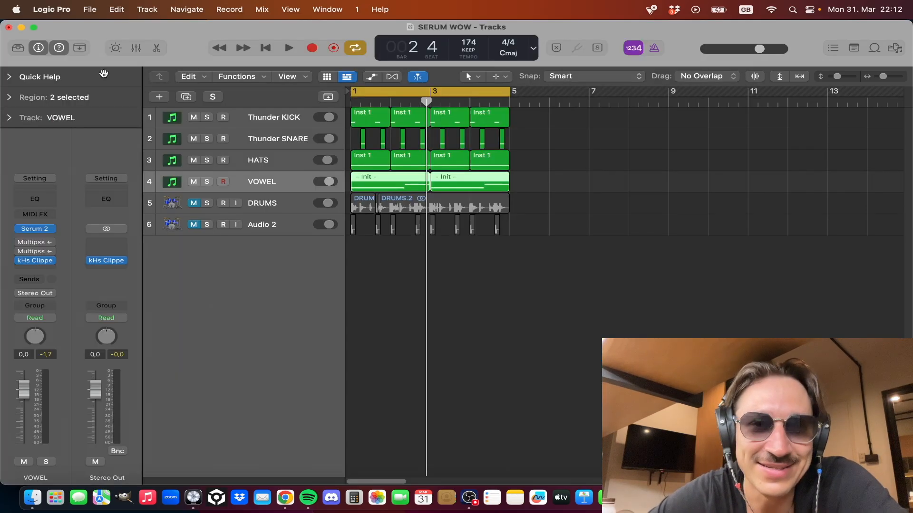
{"action": "left_click", "coordinate": [525, 227]}
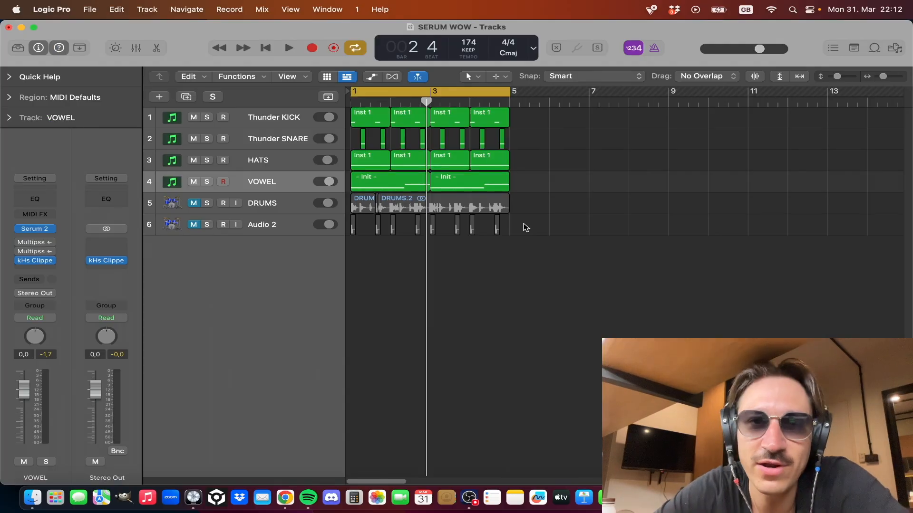